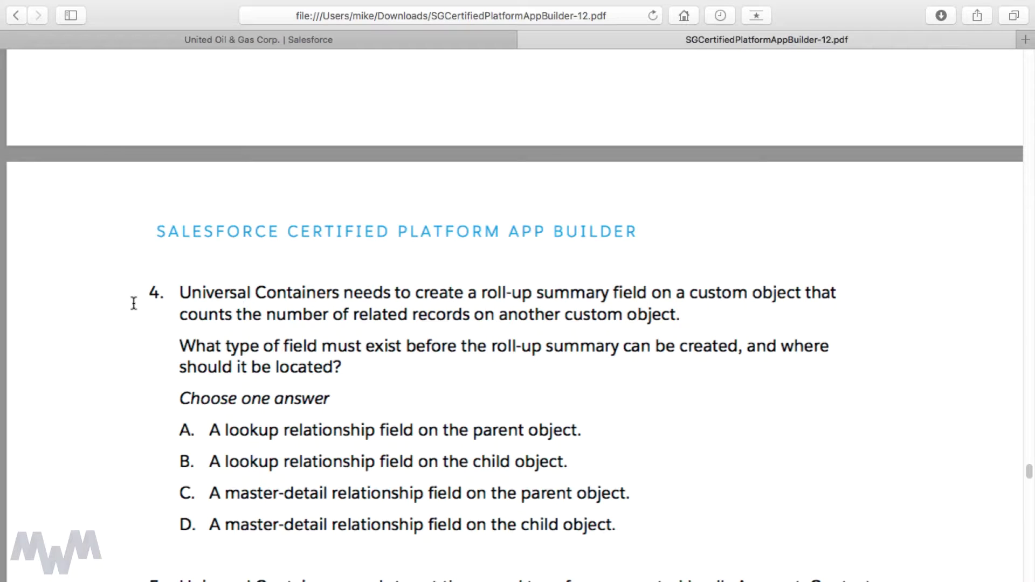
# Read question 4 about the roll-up summary field prerequisite, along with its four answer options, in the exam study guide.
pyautogui.click(150, 294)
pyautogui.moveTo(180, 294); pyautogui.dragTo(704, 305)
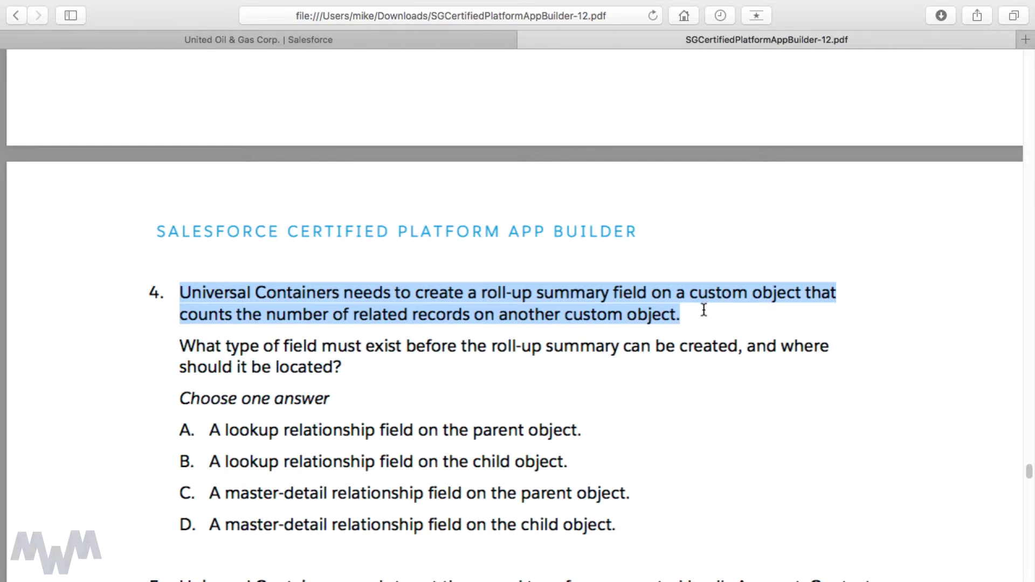
pyautogui.tripleClick(698, 355)
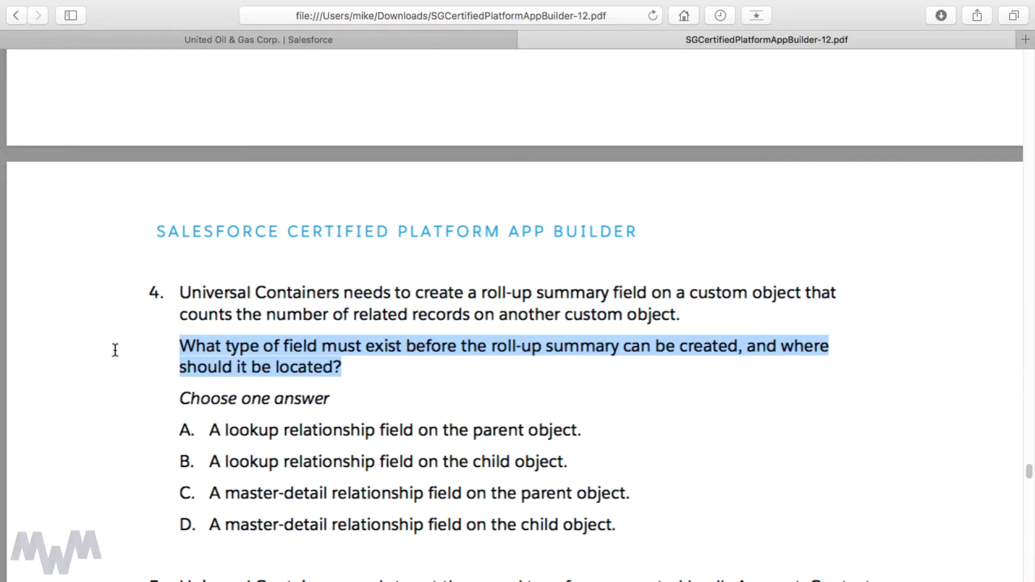
pyautogui.moveTo(180, 399); pyautogui.dragTo(330, 400)
pyautogui.moveTo(180, 429); pyautogui.dragTo(586, 429)
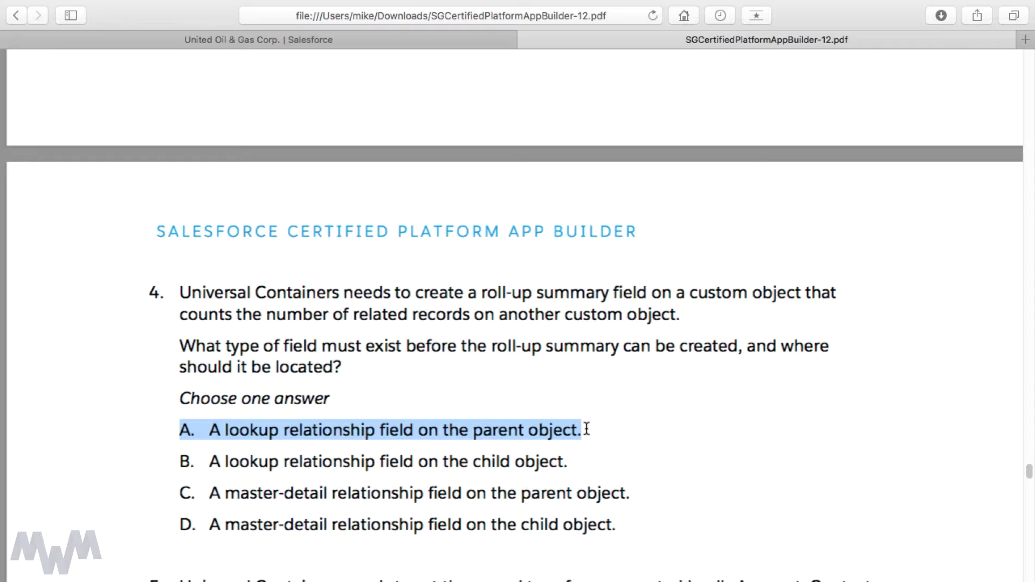
pyautogui.moveTo(181, 461); pyautogui.dragTo(570, 460)
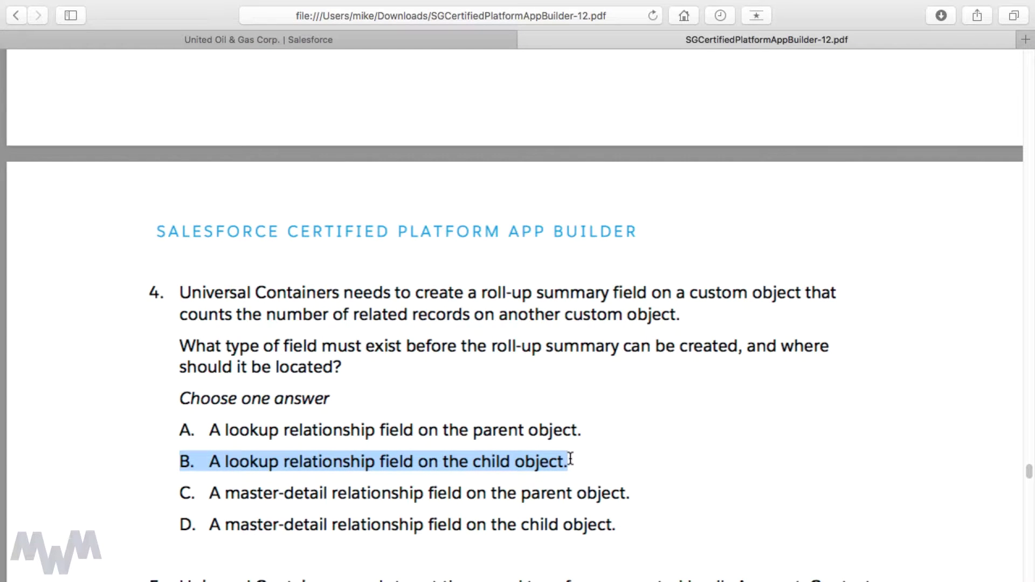
pyautogui.moveTo(173, 490); pyautogui.dragTo(637, 488)
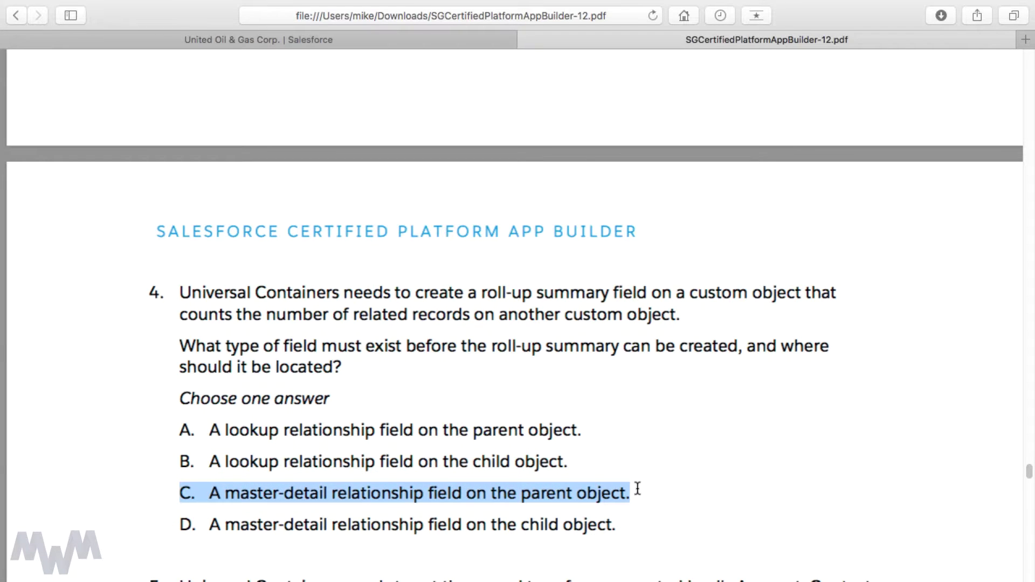
pyautogui.moveTo(167, 524); pyautogui.dragTo(619, 524)
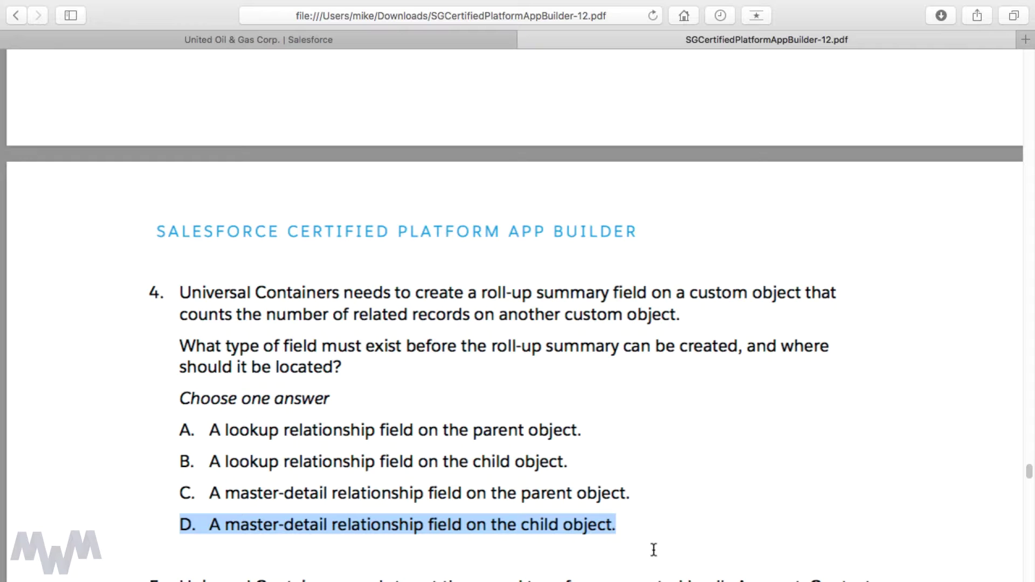
# Reread question 4's scenario and question text, highlighting the wording of each answer option from A to D.
pyautogui.moveTo(351, 364); pyautogui.dragTo(184, 298)
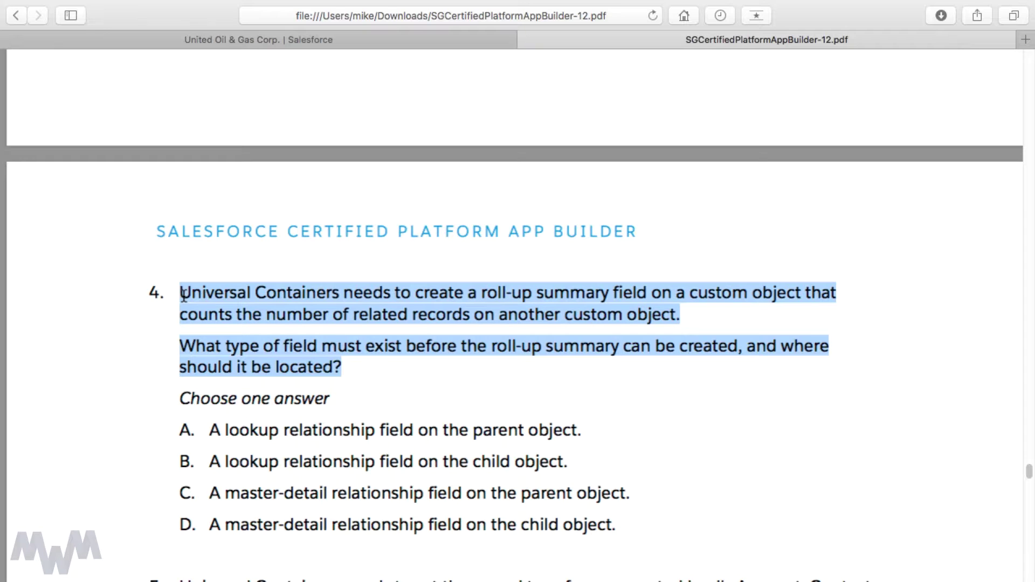
pyautogui.doubleClick(208, 293)
pyautogui.moveTo(208, 294); pyautogui.dragTo(277, 294)
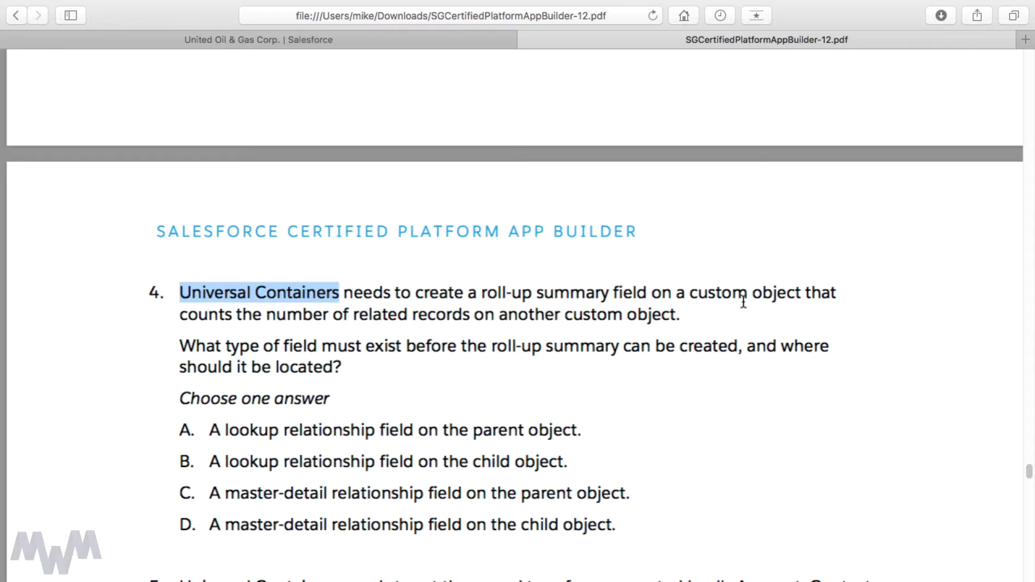
pyautogui.moveTo(374, 363); pyautogui.dragTo(182, 346)
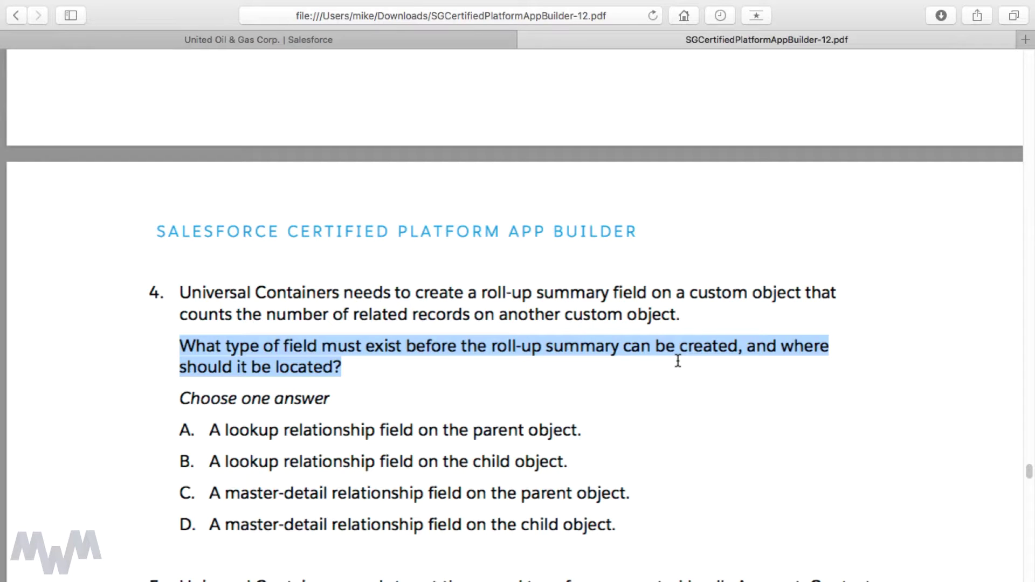
pyautogui.moveTo(210, 430); pyautogui.dragTo(582, 424)
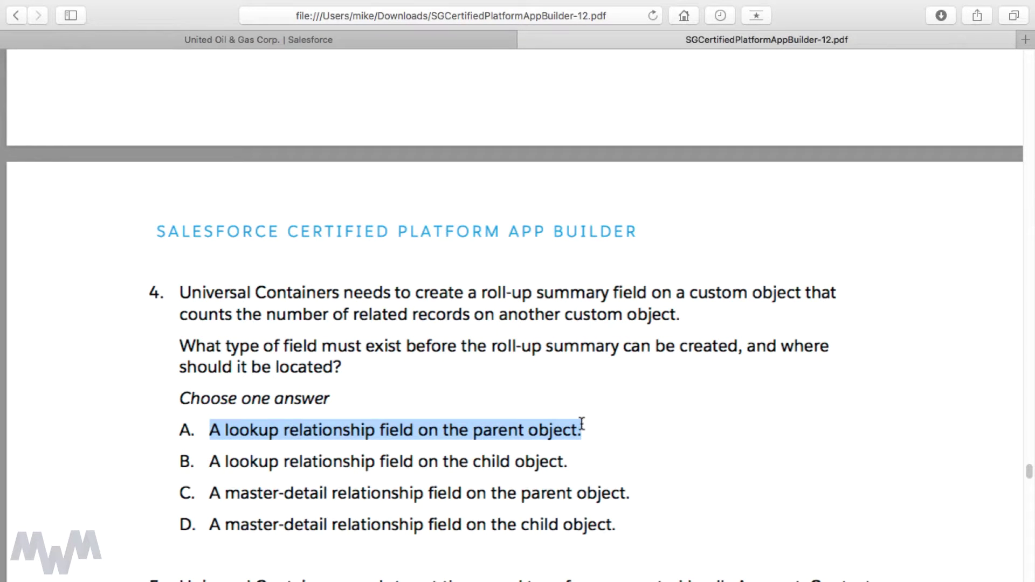
pyautogui.moveTo(212, 462); pyautogui.dragTo(568, 462)
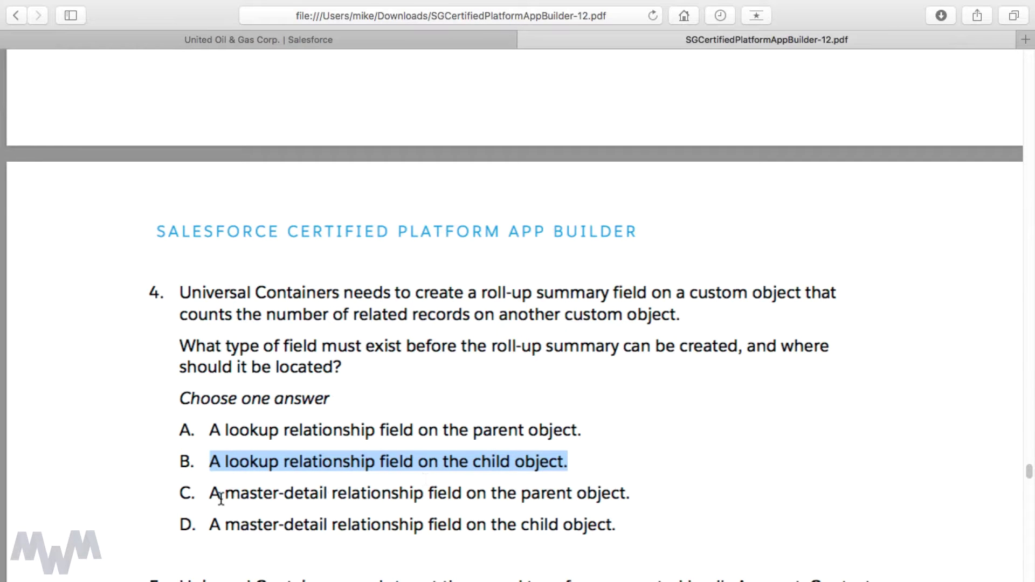
pyautogui.moveTo(212, 493); pyautogui.dragTo(645, 492)
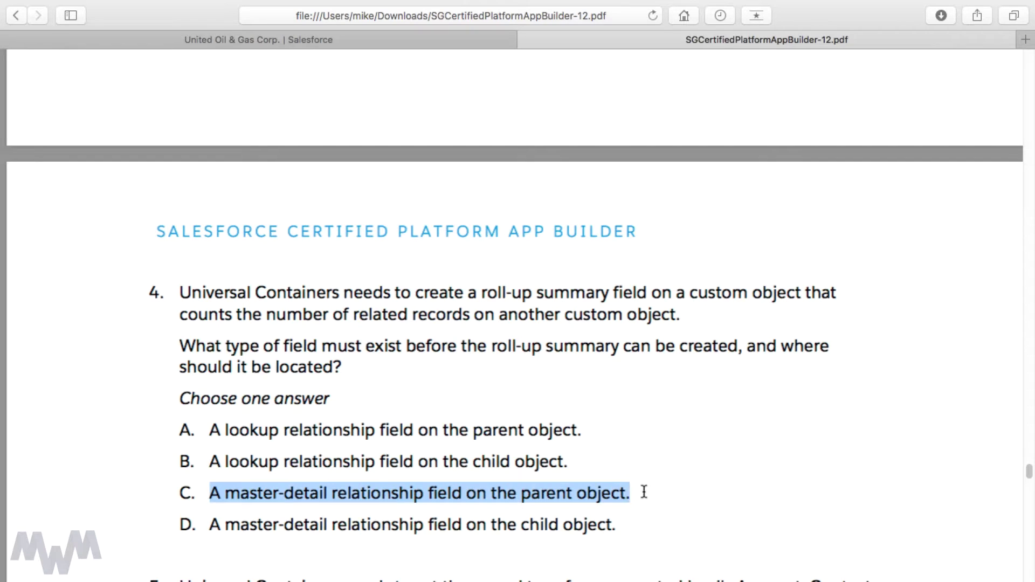
pyautogui.moveTo(210, 523); pyautogui.dragTo(616, 521)
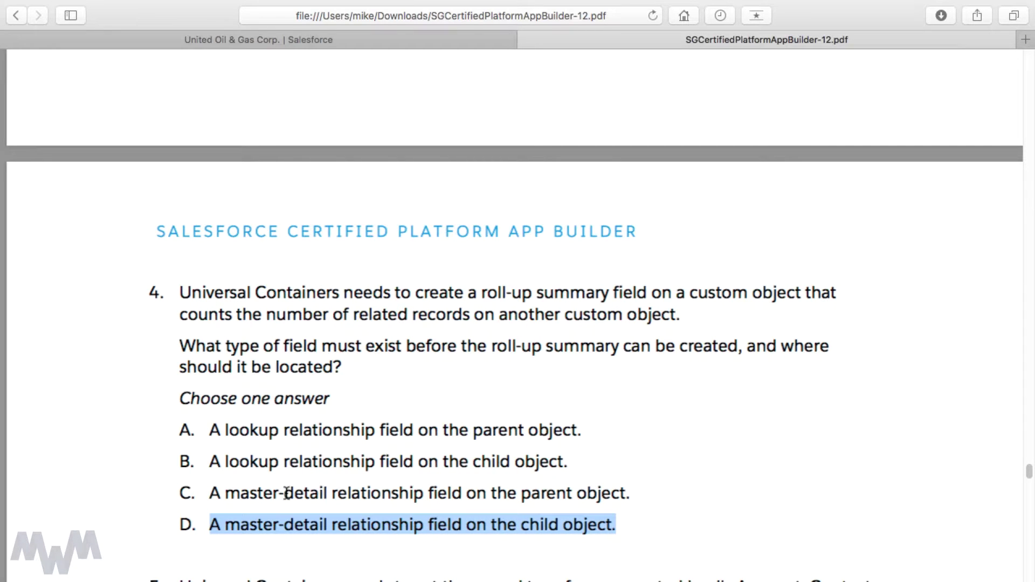
# Compare the lookup options A and B with the master-detail options C and D, weighing parent against child object placement.
pyautogui.moveTo(229, 495); pyautogui.dragTo(397, 496)
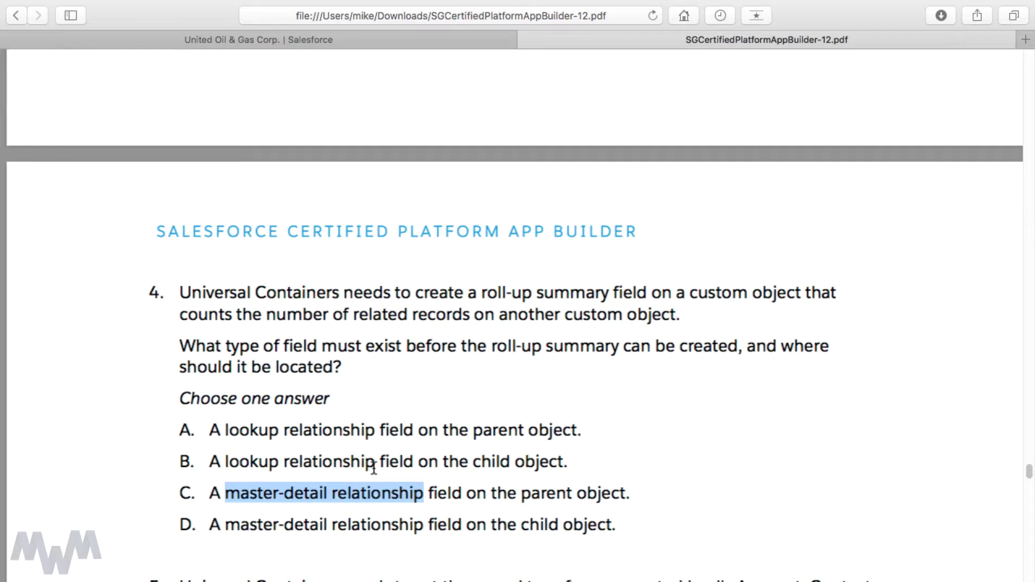
pyautogui.moveTo(211, 430)
pyautogui.mouseDown()
pyautogui.moveTo(577, 439)
pyautogui.moveTo(570, 462)
pyautogui.mouseUp()
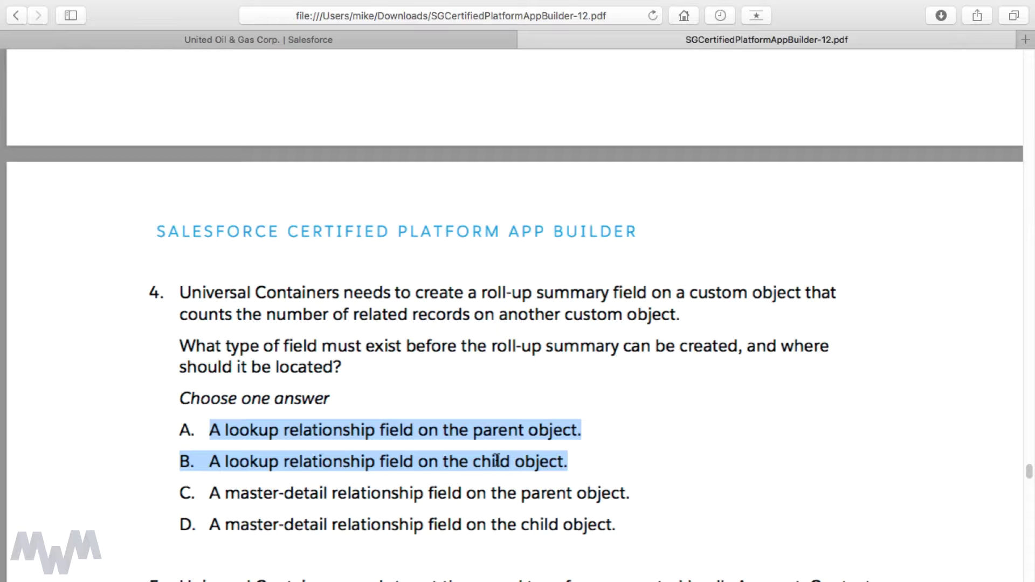
pyautogui.moveTo(626, 525); pyautogui.dragTo(171, 496)
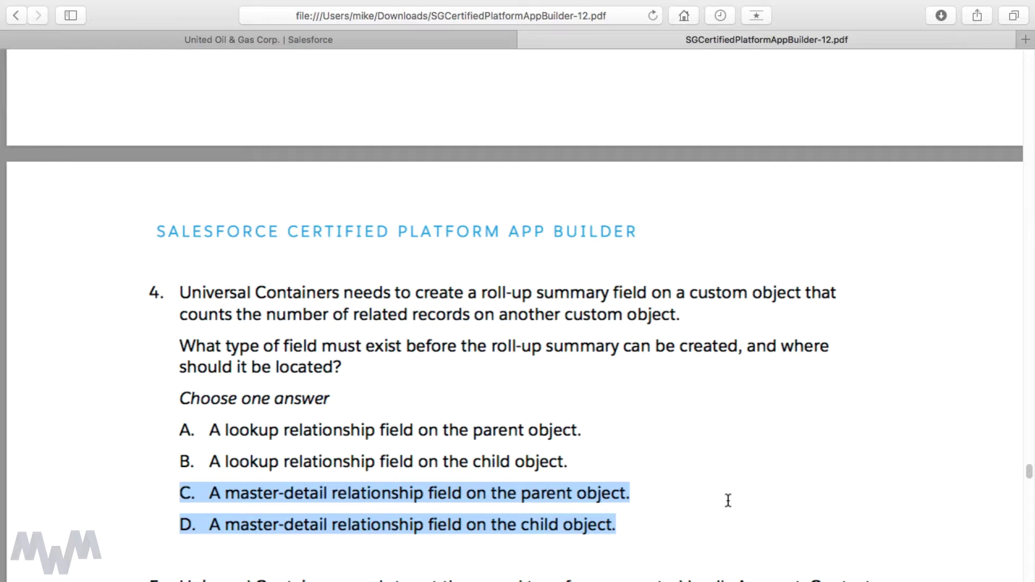
pyautogui.click(377, 550)
pyautogui.scroll(-1, 377, 550)
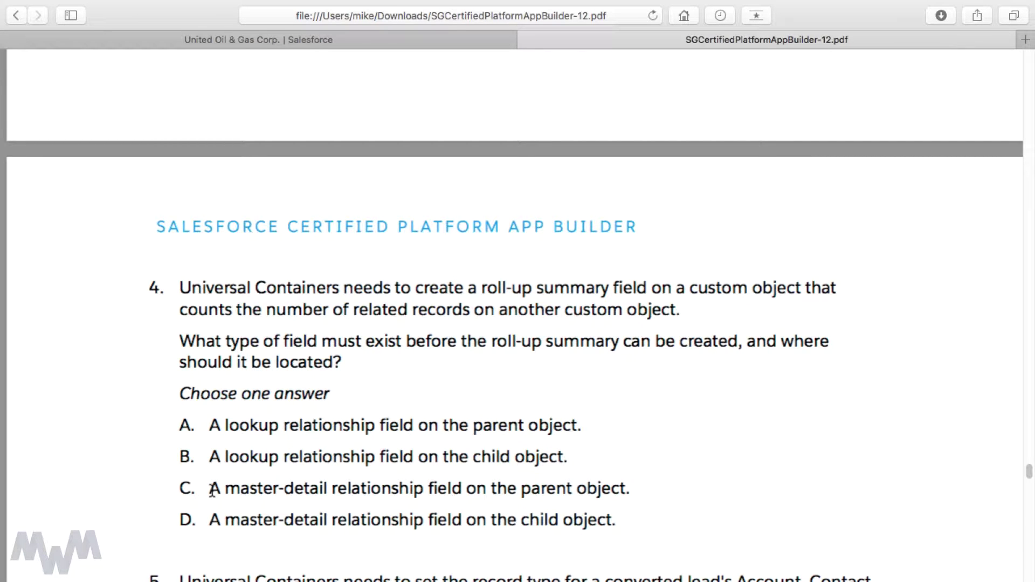
pyautogui.moveTo(210, 489); pyautogui.dragTo(633, 485)
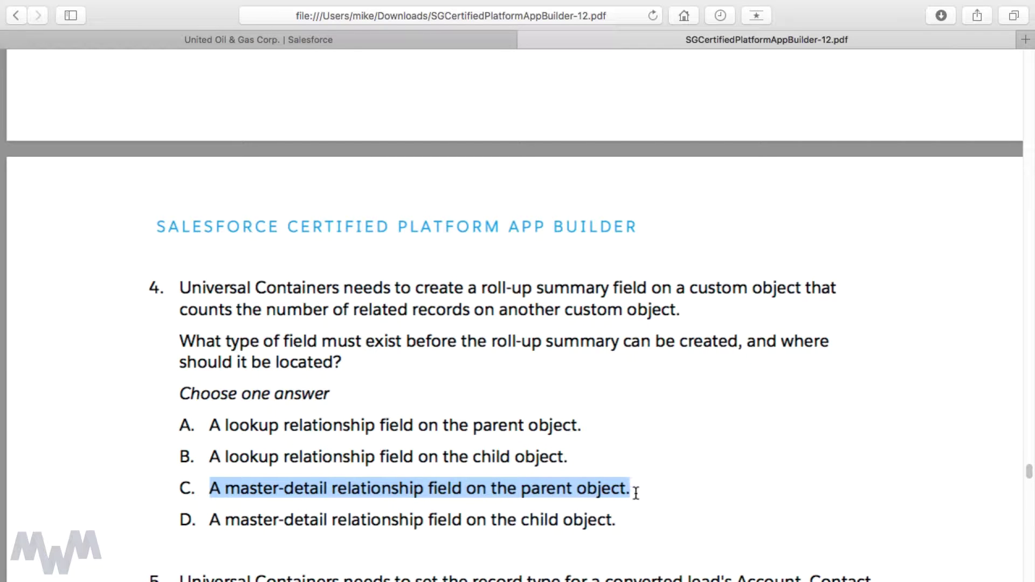
pyautogui.moveTo(631, 523); pyautogui.dragTo(209, 521)
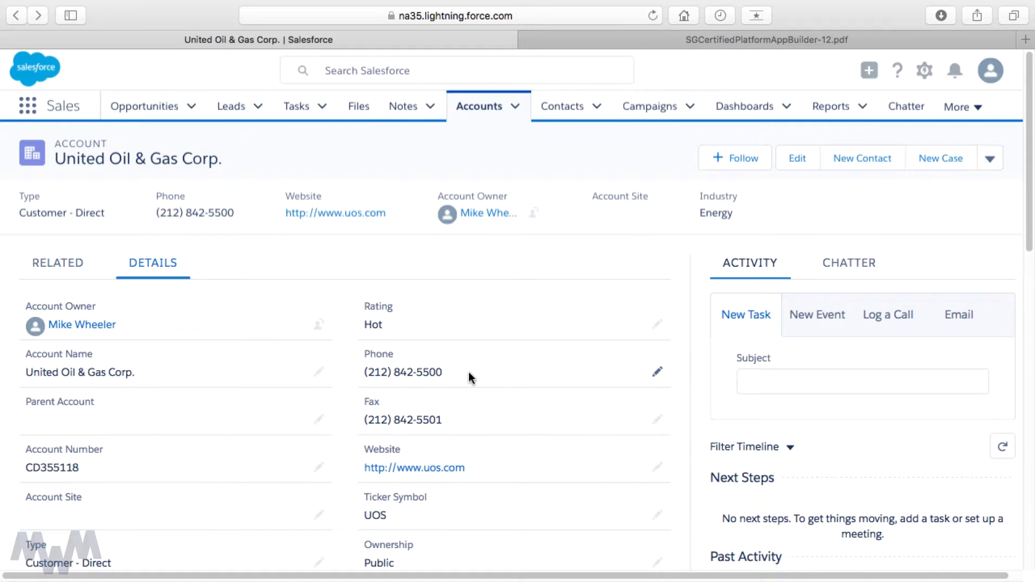
# In Salesforce, examine the Total Open Opportunities field in the United Oil & Gas Corp. account's details.
pyautogui.scroll(-1, 468, 371)
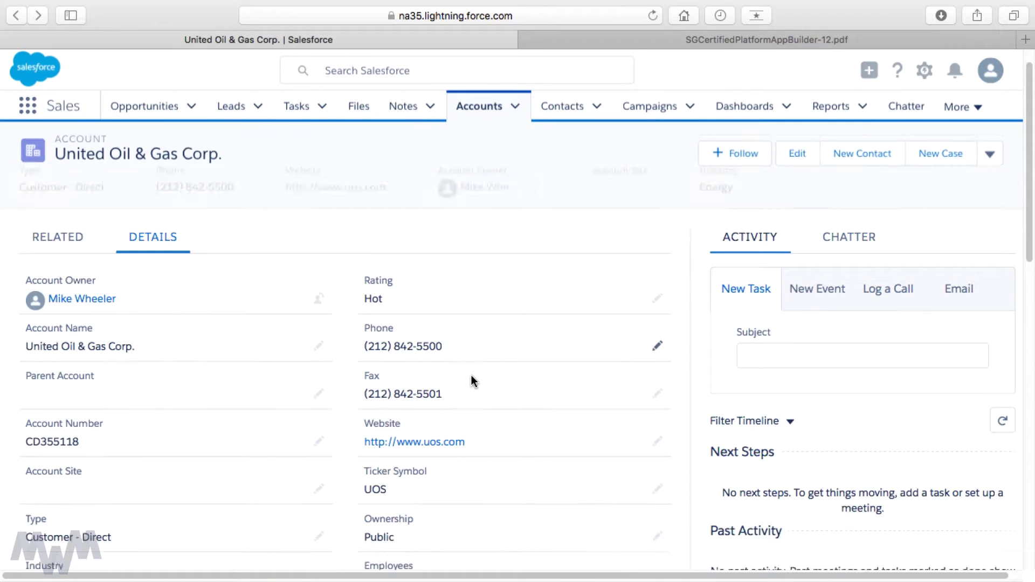
pyautogui.scroll(-8, 471, 375)
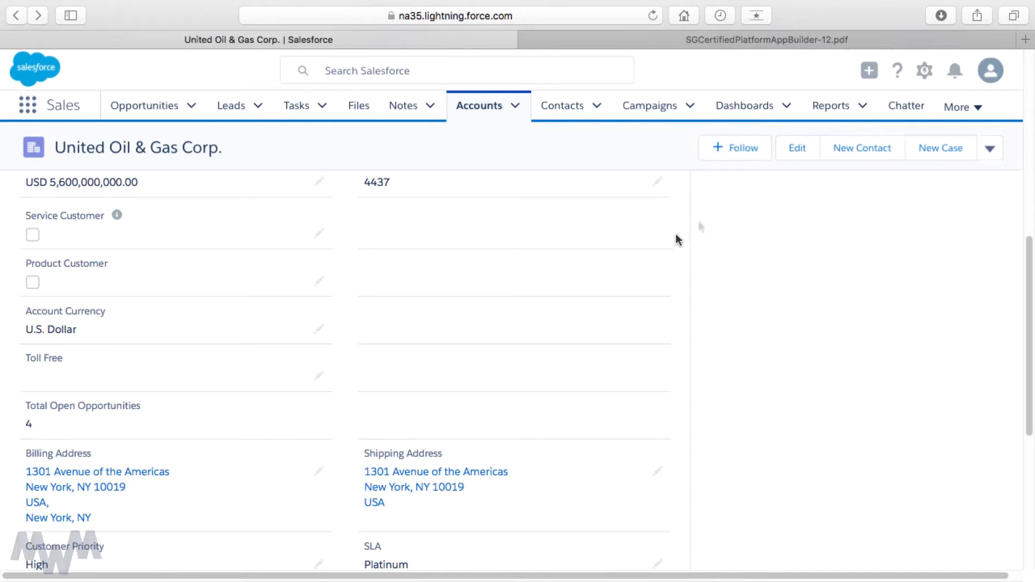
# Open Schema Builder from Setup and inspect the relationship line between the Episode__c and Production__c objects.
pyautogui.click(924, 70)
pyautogui.click(860, 154)
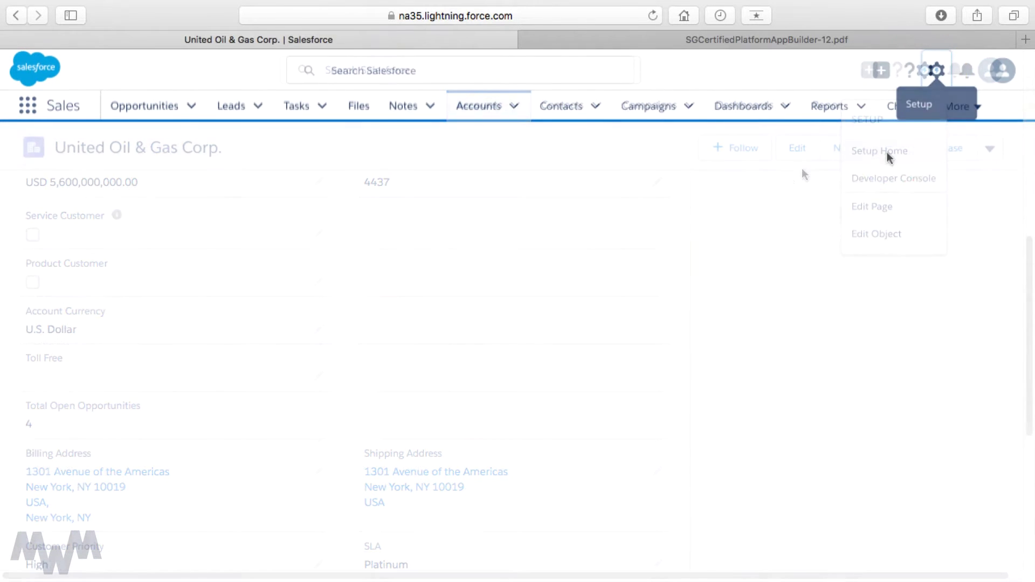
pyautogui.click(72, 225)
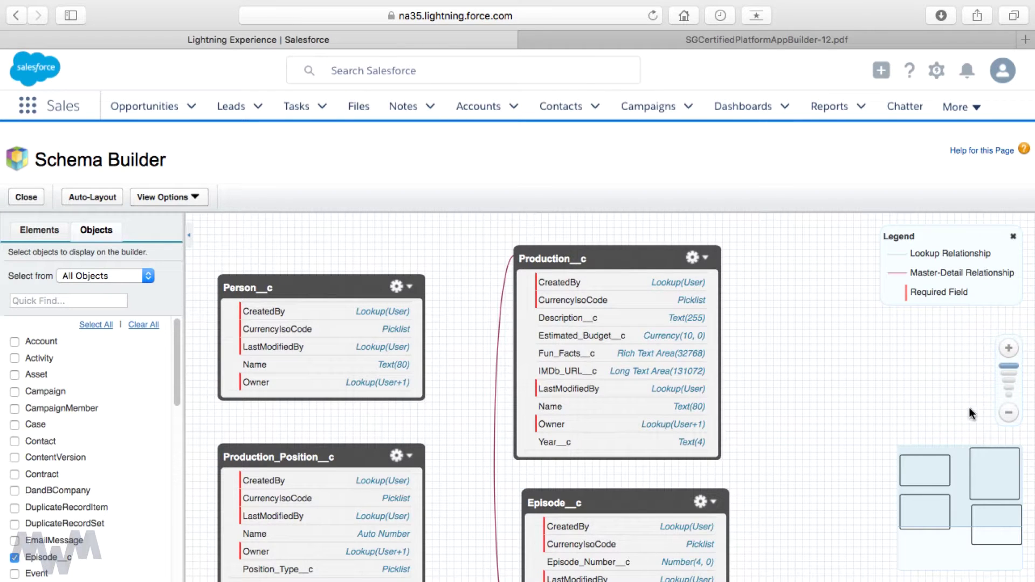
pyautogui.click(1008, 412)
pyautogui.moveTo(807, 422); pyautogui.dragTo(794, 377)
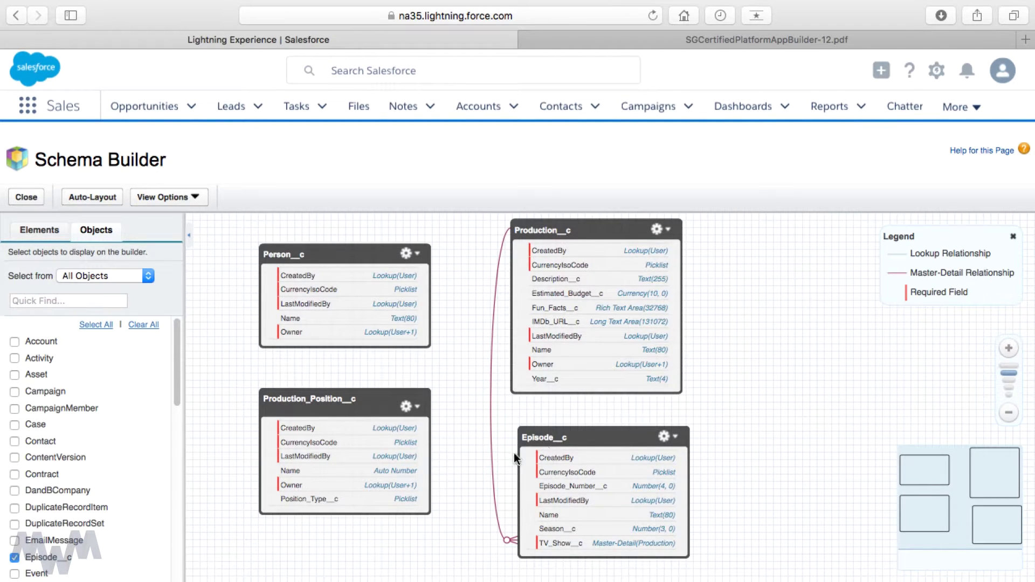
pyautogui.moveTo(490, 467)
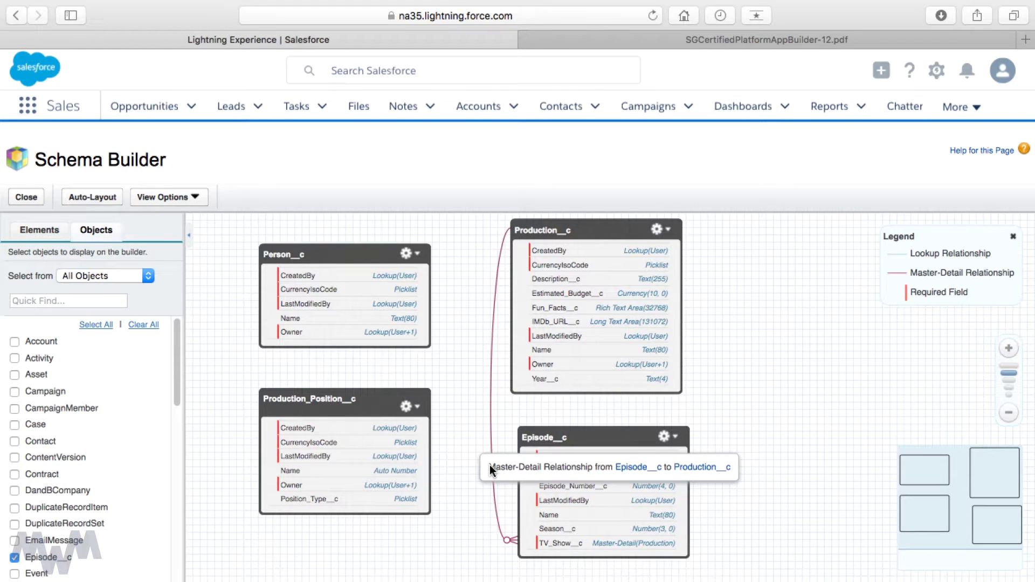
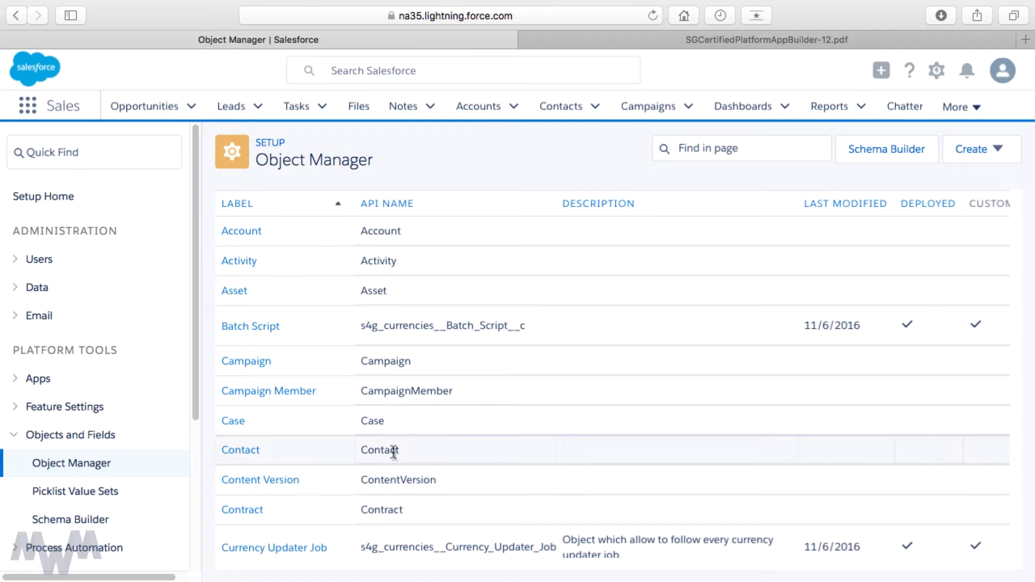
# On the Production object in Object Manager, start a Roll-Up Summary field labelled Number of Episodes, described as "Total number of episodes that are in a TV Series.".
pyautogui.scroll(-10, 393, 451)
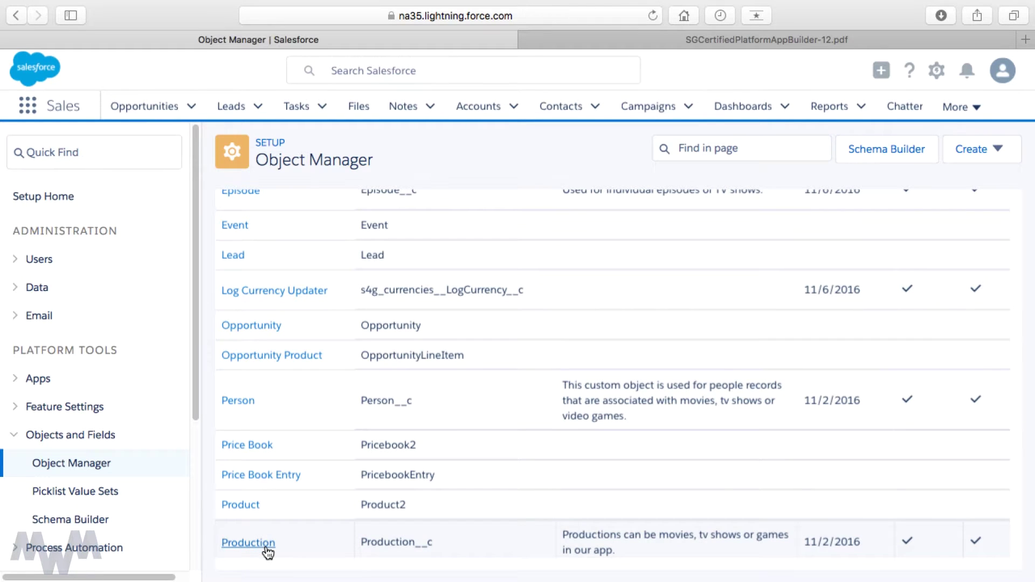
pyautogui.click(248, 542)
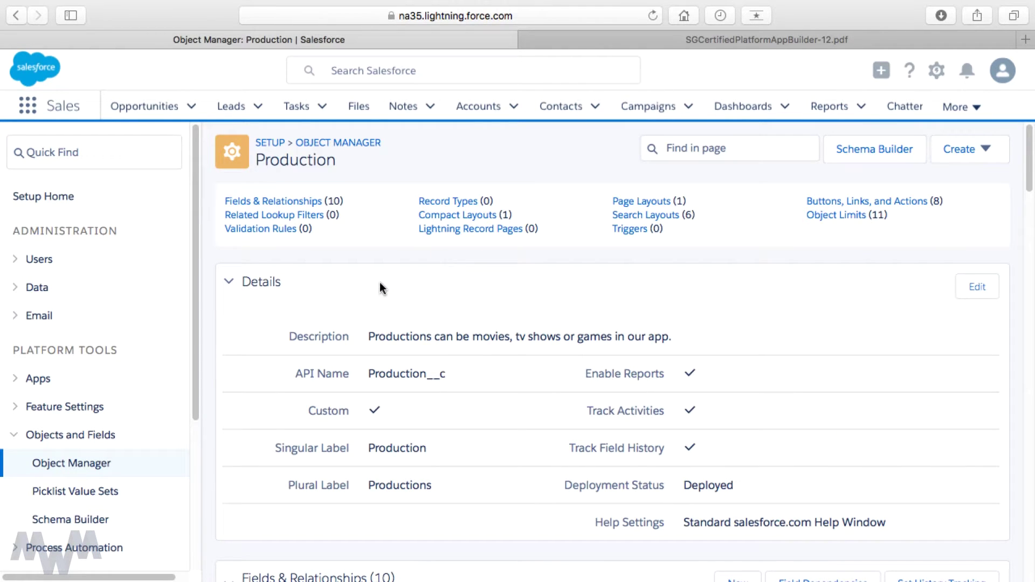
pyautogui.scroll(-3, 380, 285)
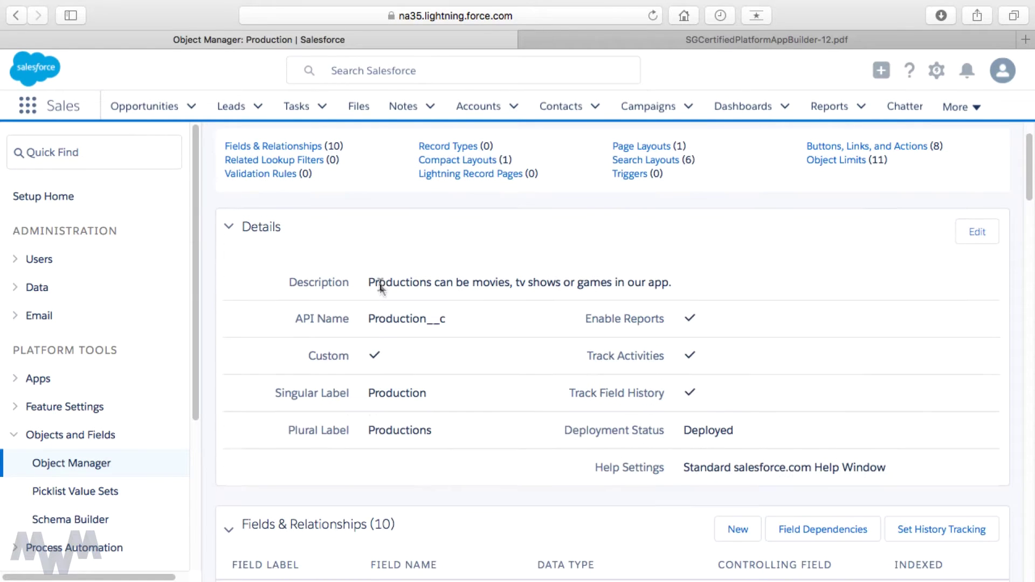
pyautogui.click(750, 519)
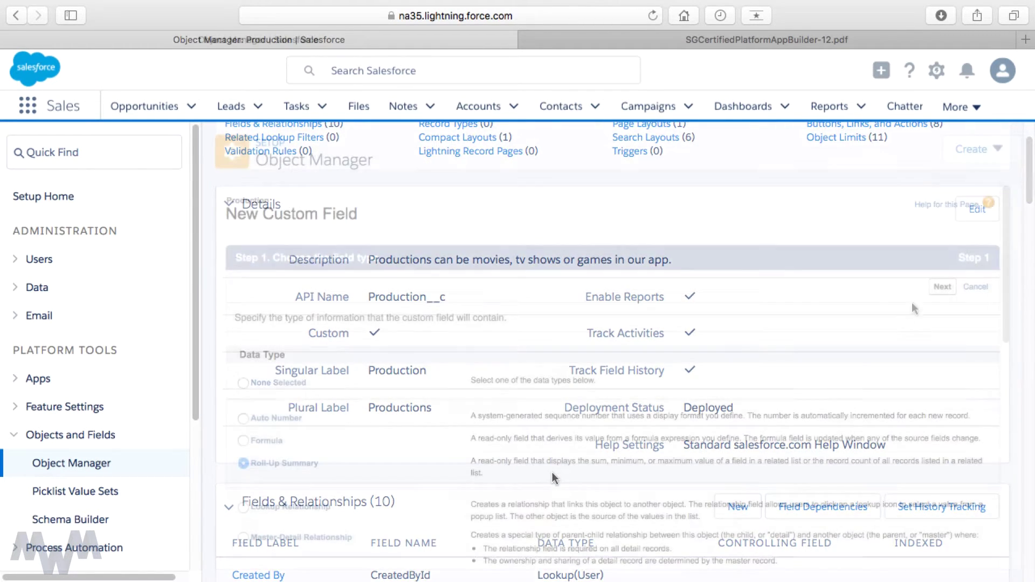
pyautogui.click(942, 286)
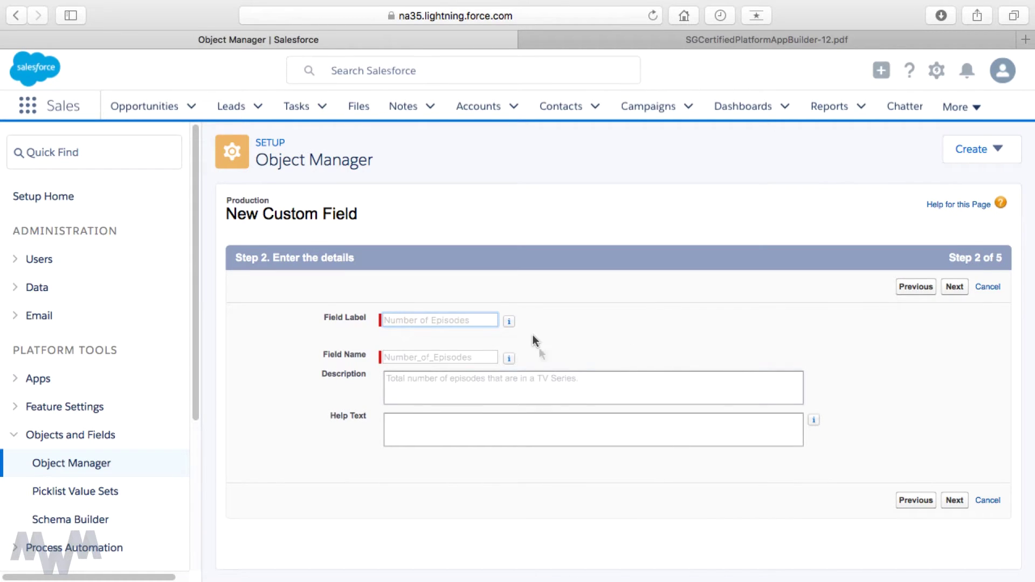
pyautogui.click(954, 500)
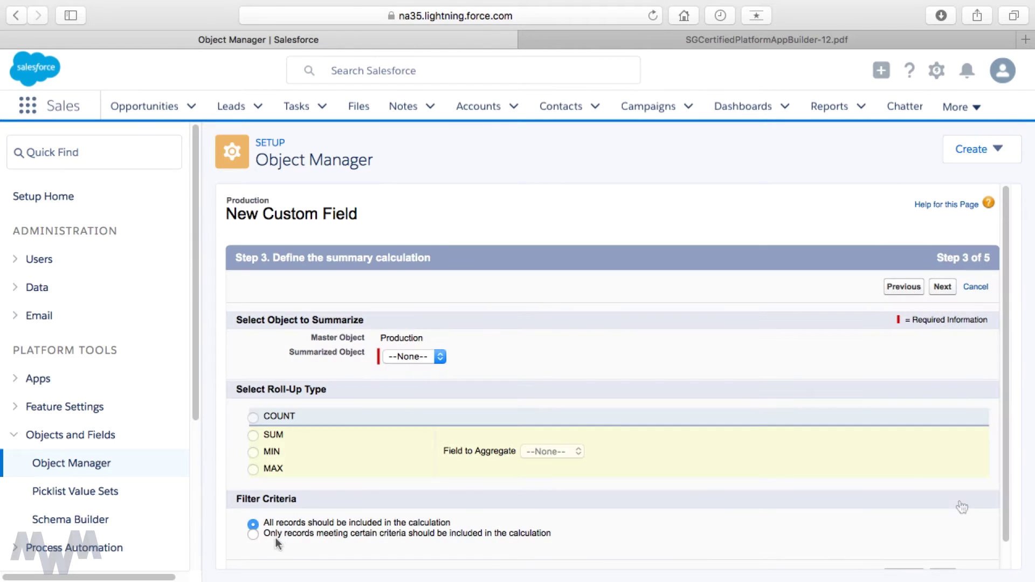
# Define the roll-up calculation with Episodes as the summarized object and COUNT as the roll-up type.
pyautogui.click(409, 356)
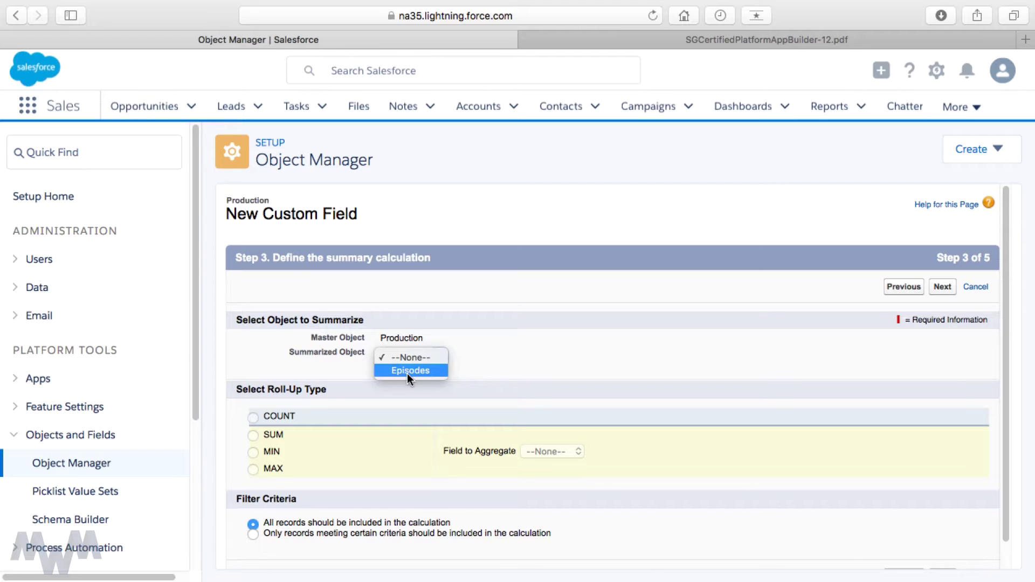
pyautogui.click(408, 371)
pyautogui.click(253, 419)
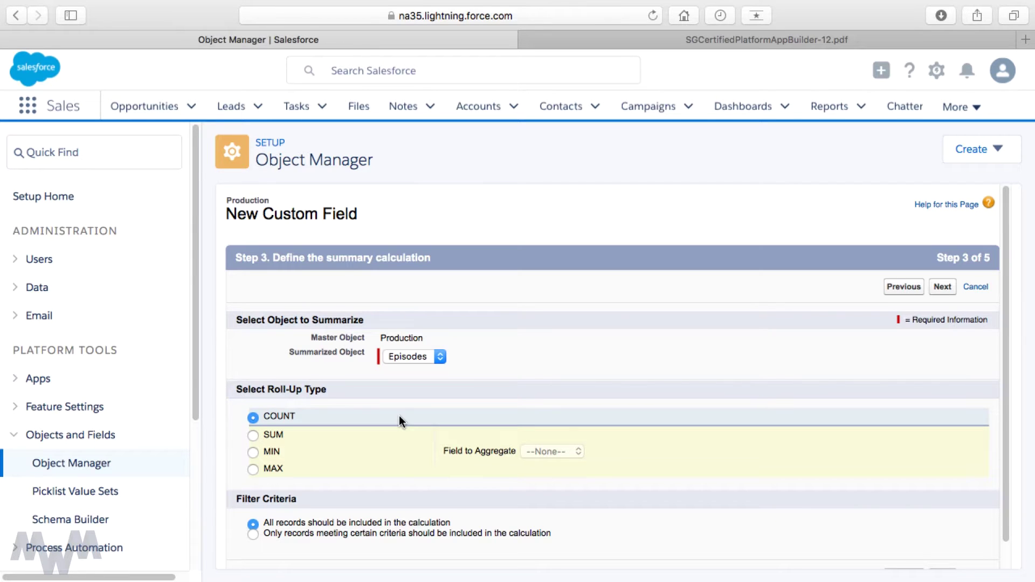
pyautogui.scroll(-1, 398, 426)
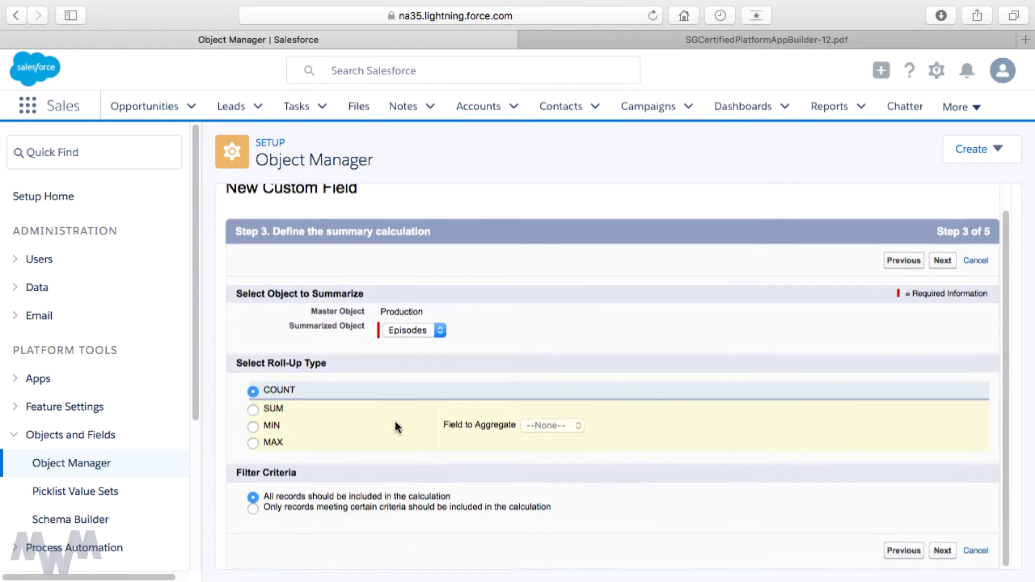
pyautogui.click(253, 508)
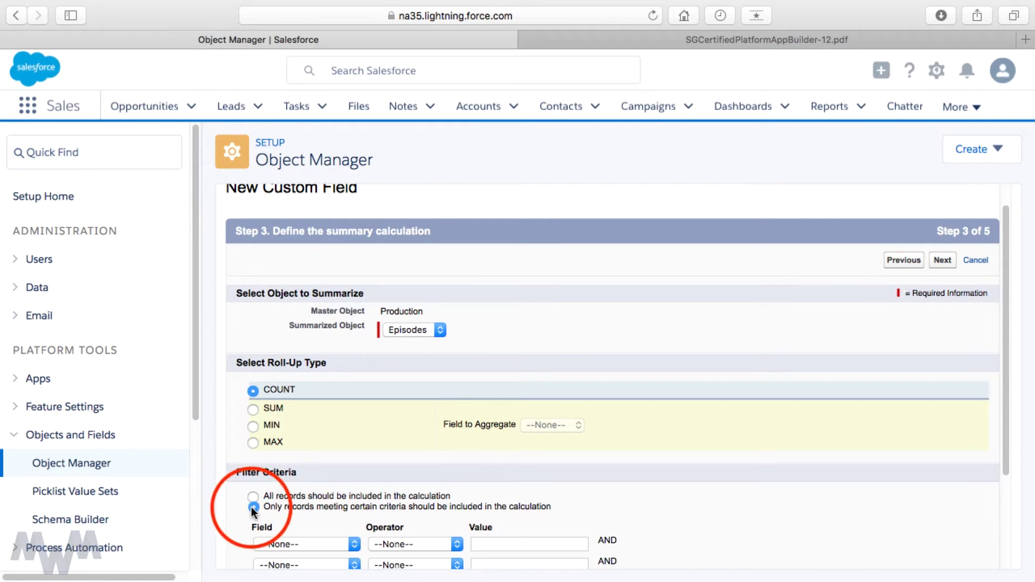
pyautogui.scroll(-5, 350, 506)
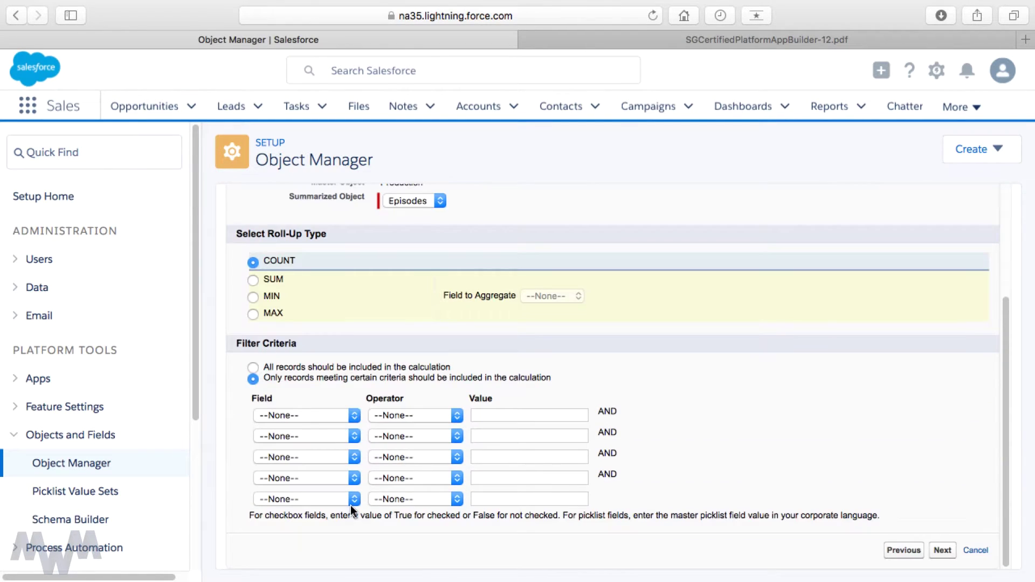
pyautogui.click(354, 417)
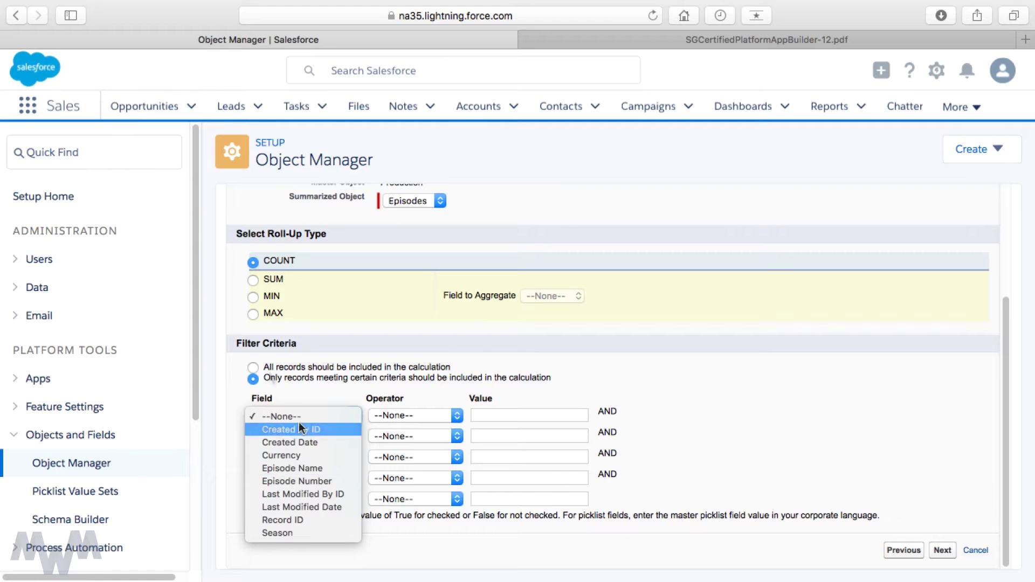
pyautogui.click(254, 369)
pyautogui.click(255, 369)
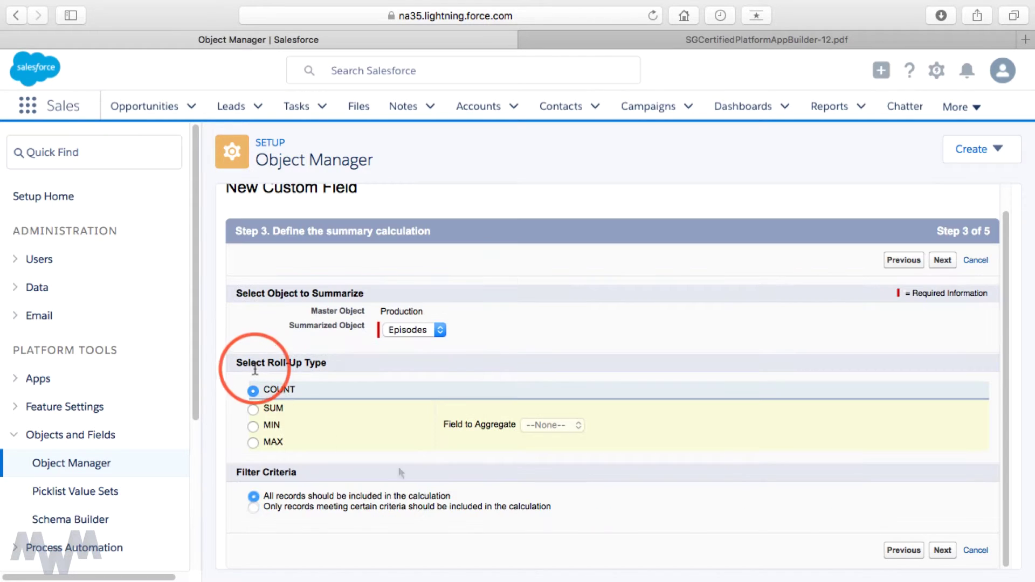
# Accept the default field-level security, keep the field on the Production Layout, and save the Number of Episodes roll-up field.
pyautogui.click(941, 552)
pyautogui.scroll(-5, 897, 520)
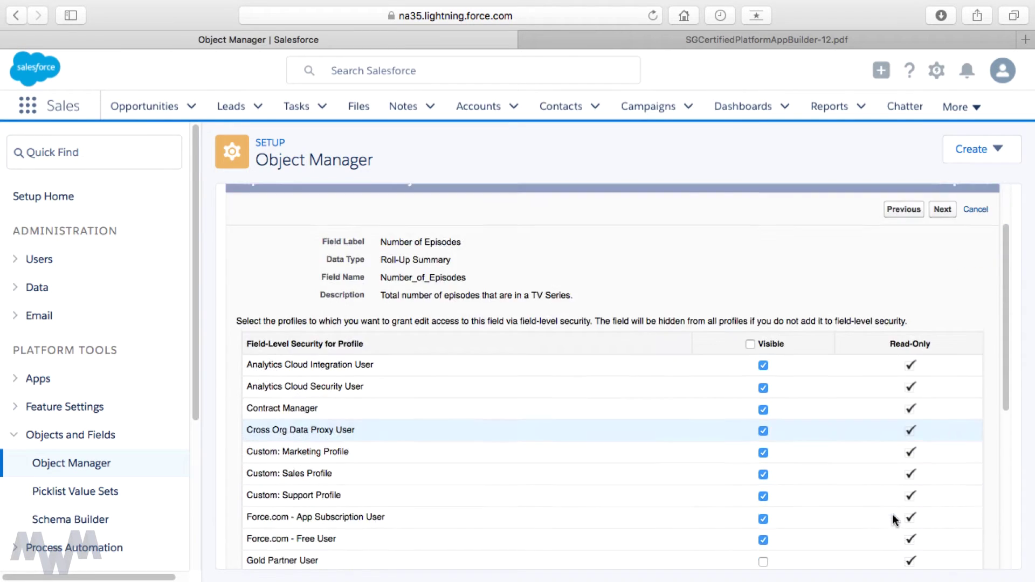
pyautogui.scroll(-4, 943, 447)
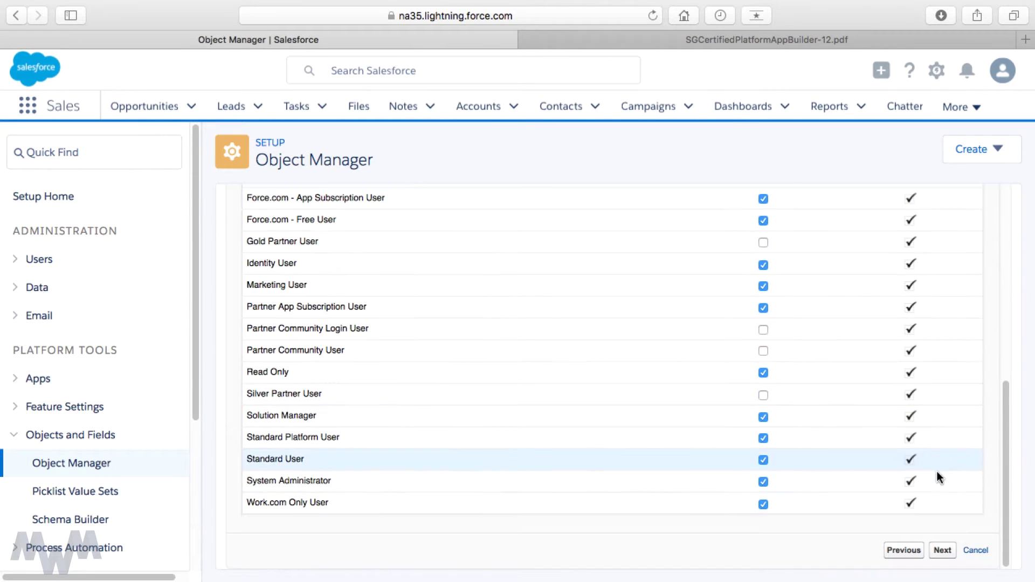
pyautogui.click(942, 551)
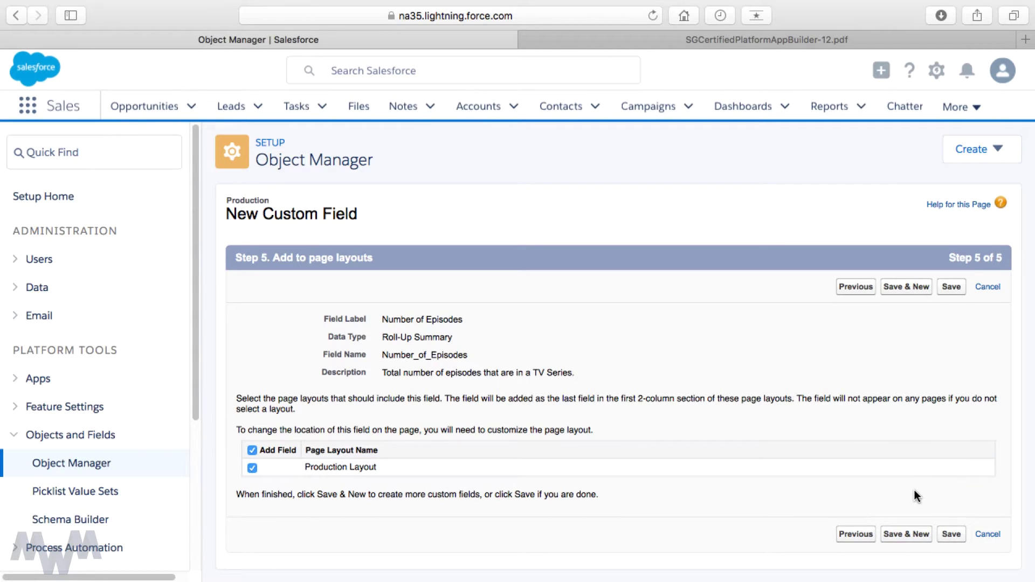
pyautogui.click(949, 534)
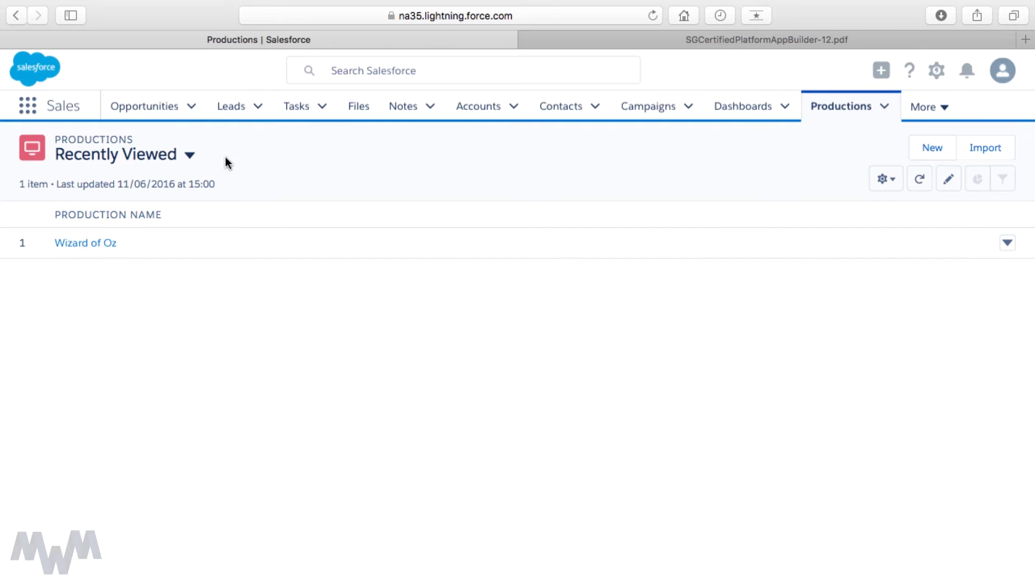
# Create a production record named Cheers with the year 1979 and view its related lists.
pyautogui.click(934, 156)
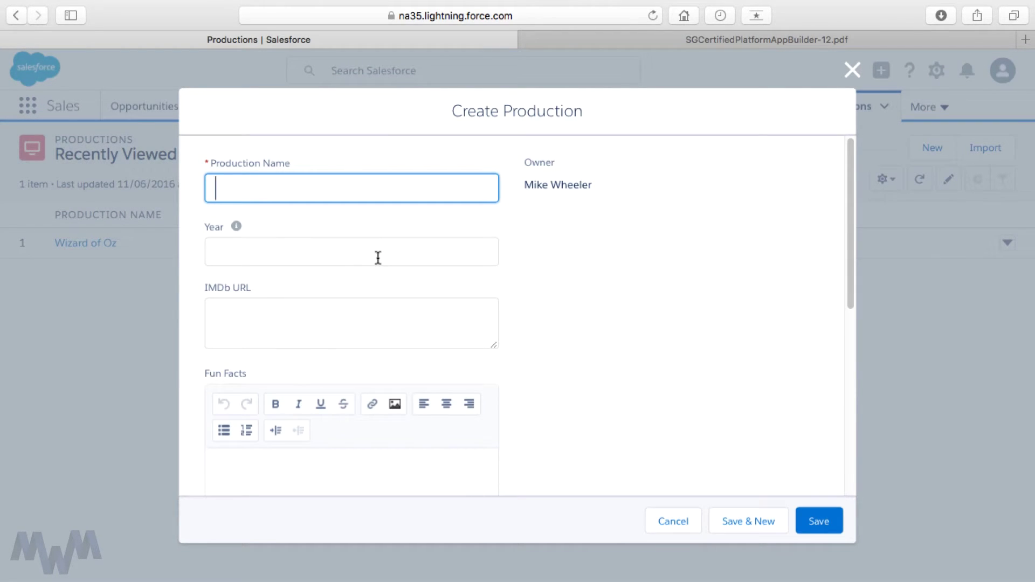
pyautogui.write('Cheer')
pyautogui.press('Tab')
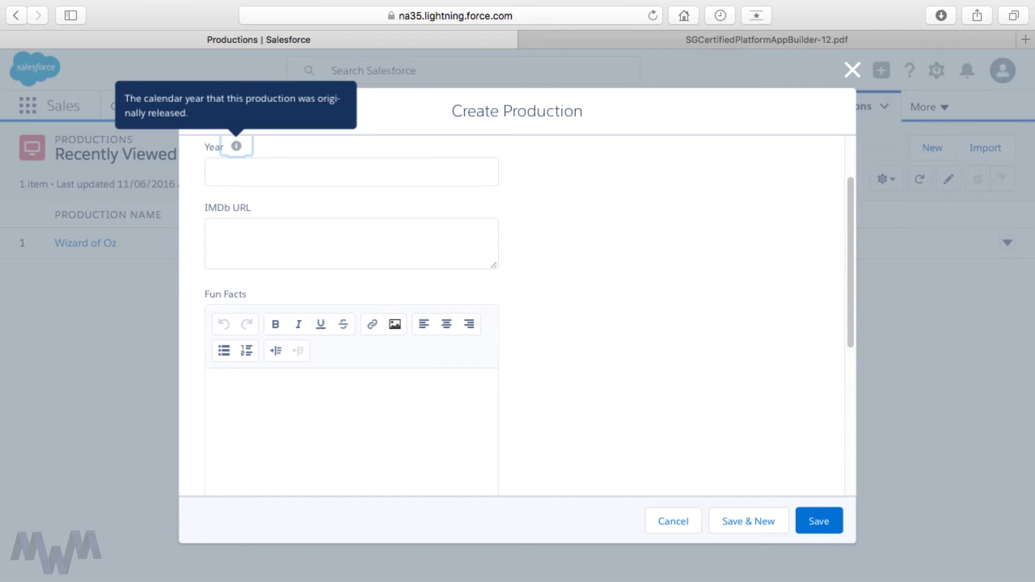
pyautogui.press('Tab')
pyautogui.press('Tab')
pyautogui.click(815, 520)
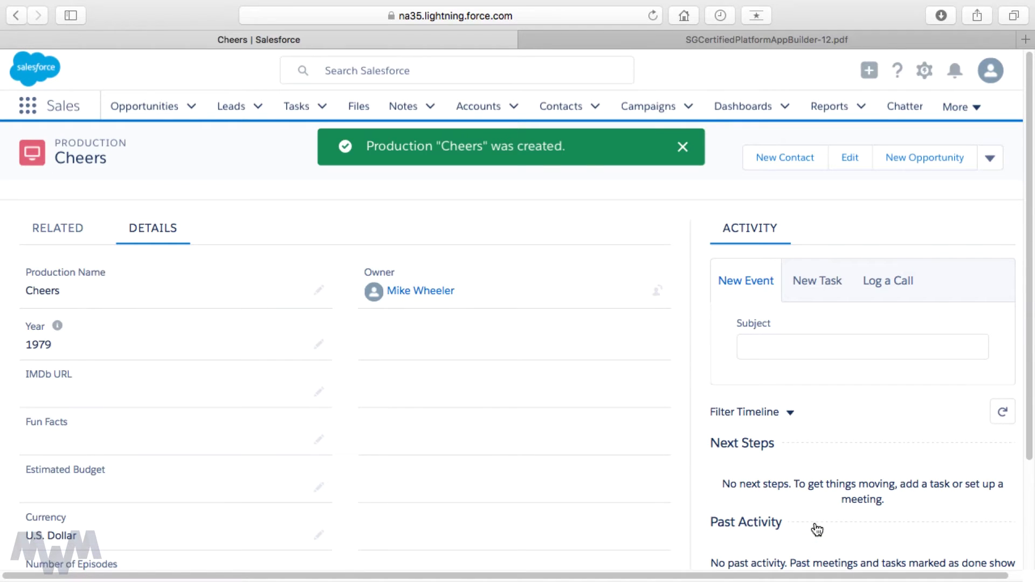
pyautogui.click(67, 228)
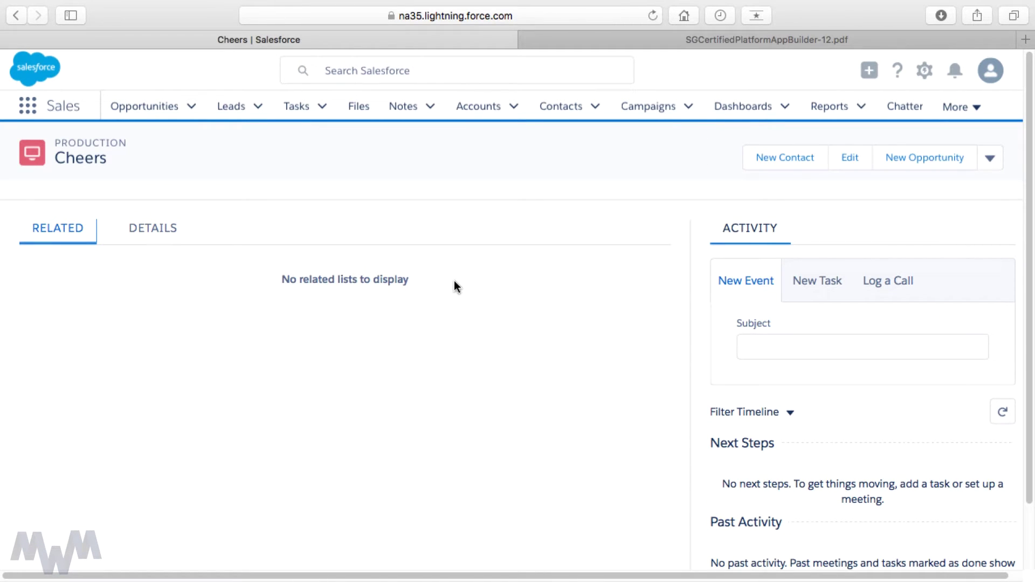
# Create an episode record named Pilot in season 1 with Cheers as its TV show.
pyautogui.click(976, 108)
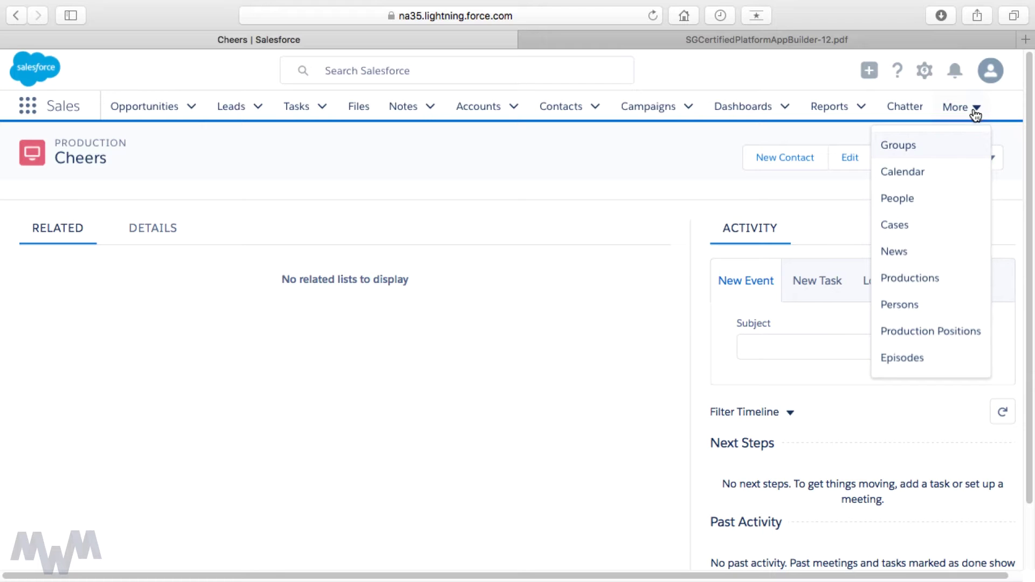
pyautogui.click(920, 361)
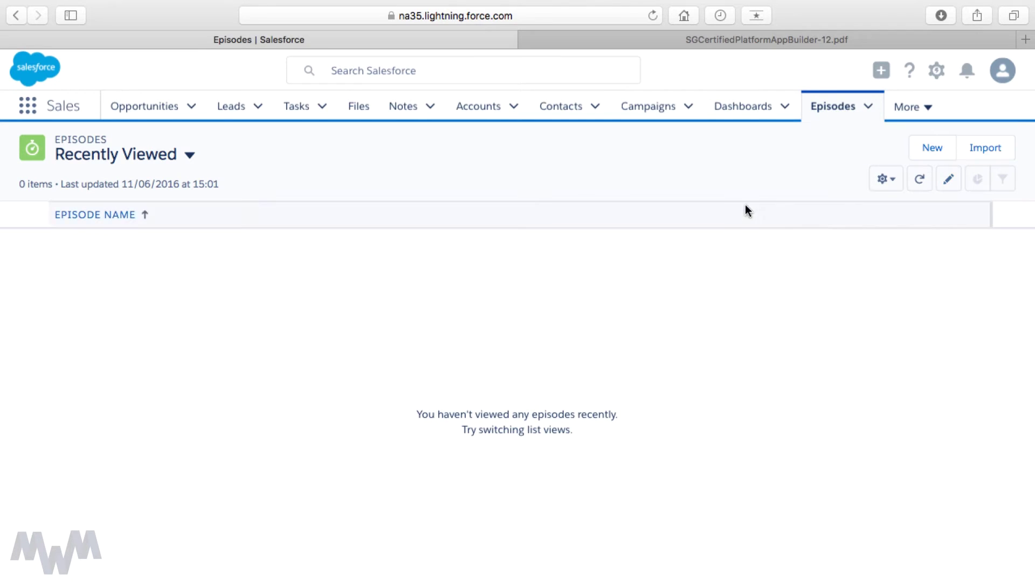
pyautogui.click(930, 149)
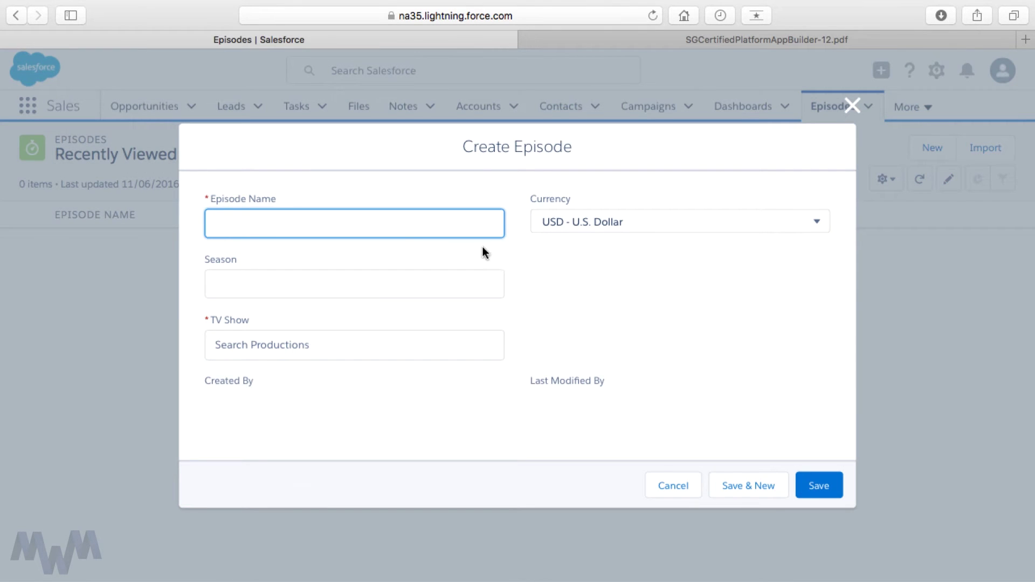
pyautogui.write('Pilot')
pyautogui.press('Tab')
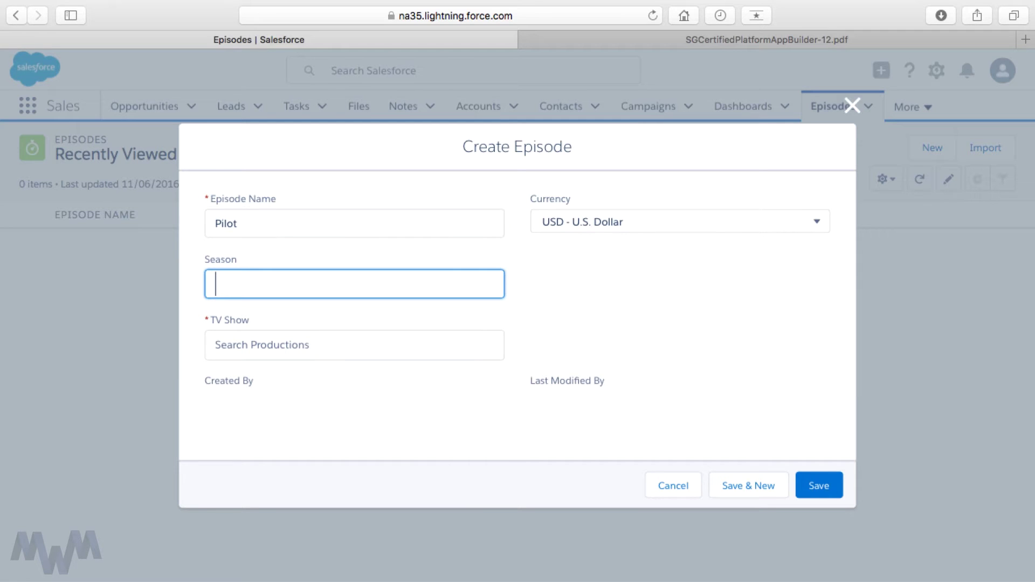
pyautogui.write('1')
pyautogui.press('Tab')
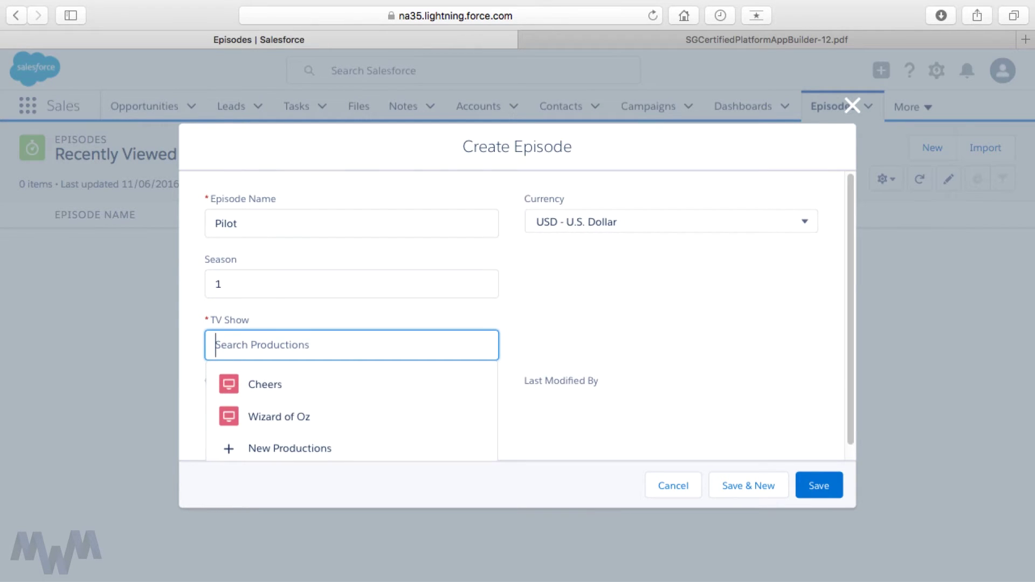
pyautogui.click(272, 388)
pyautogui.click(817, 491)
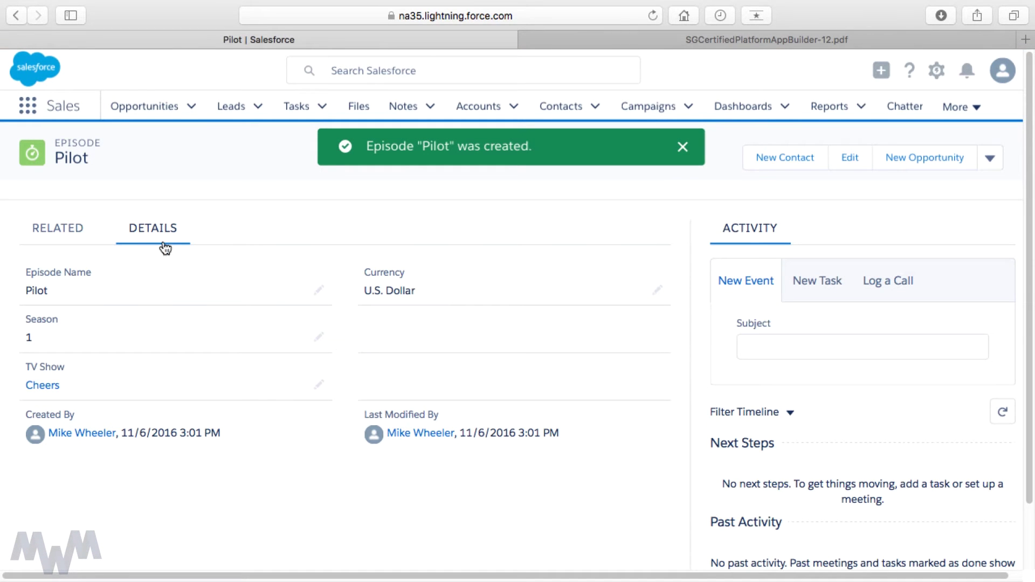
# Open the Cheers production from the Pilot episode and check its Number of Episodes field.
pyautogui.moveTo(47, 390)
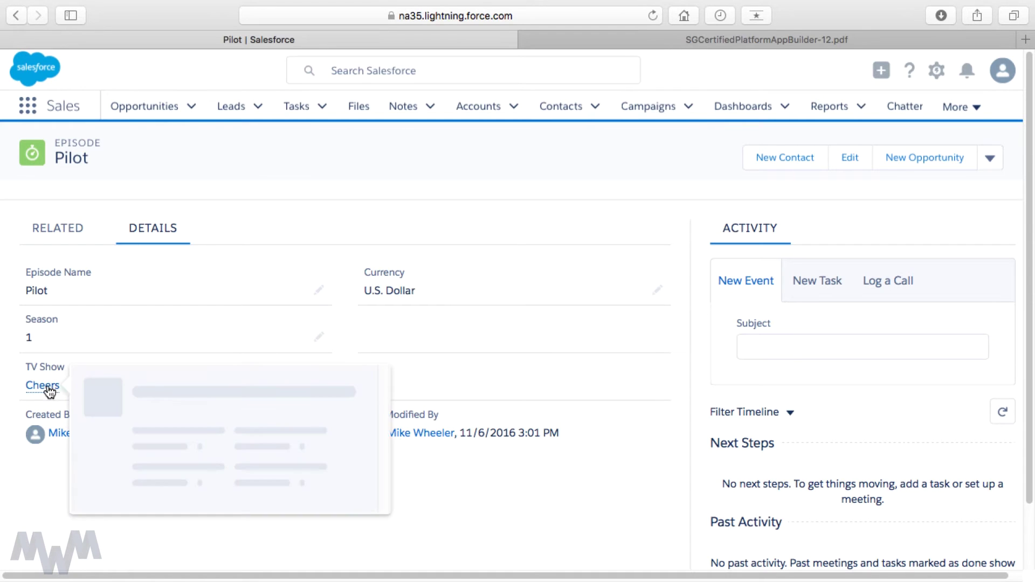
pyautogui.click(47, 387)
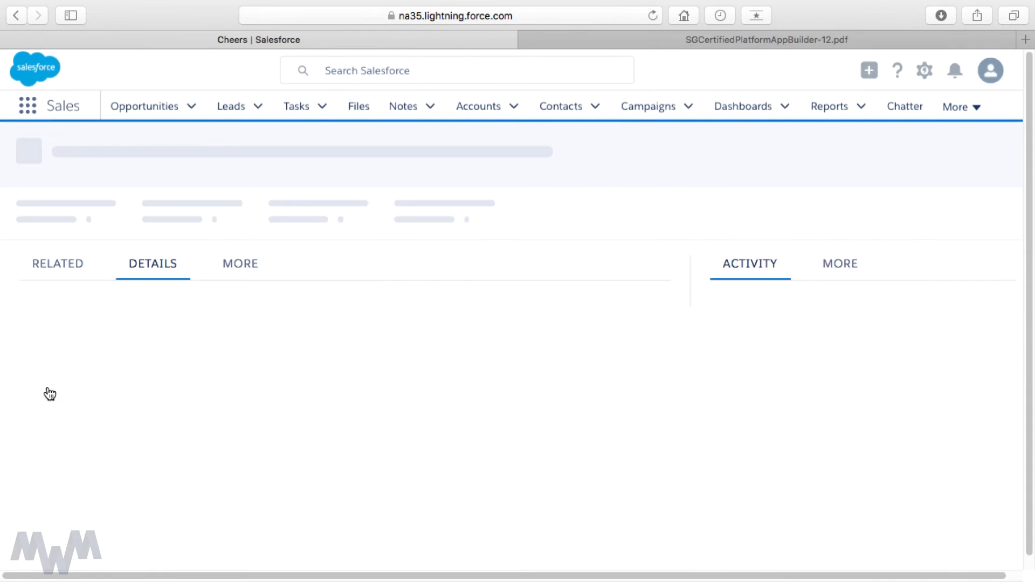
pyautogui.scroll(-3, 205, 367)
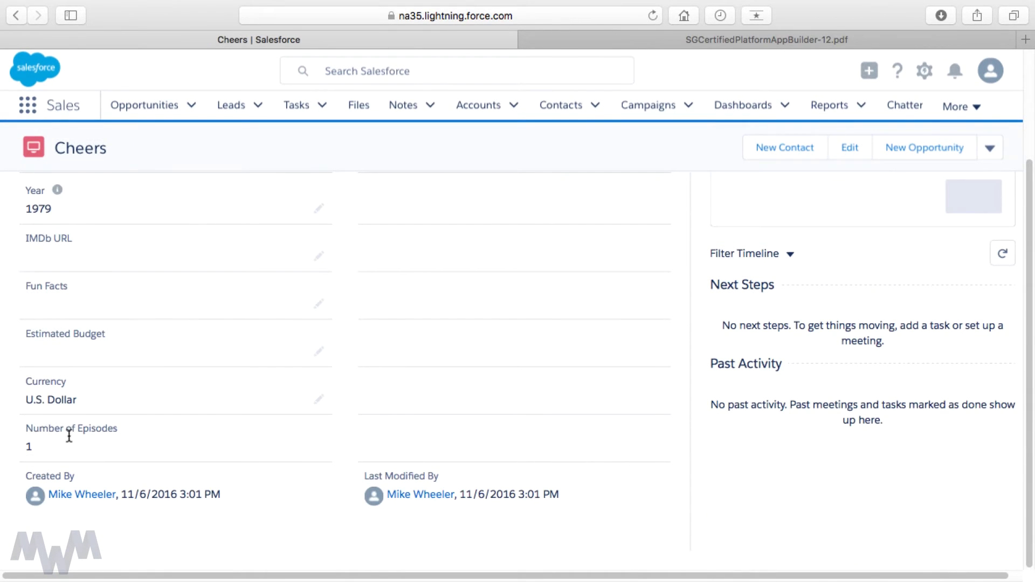
# Create a second episode record named Sam Meets Diane in season 1 with Cheers as its TV show.
pyautogui.click(974, 108)
pyautogui.click(922, 360)
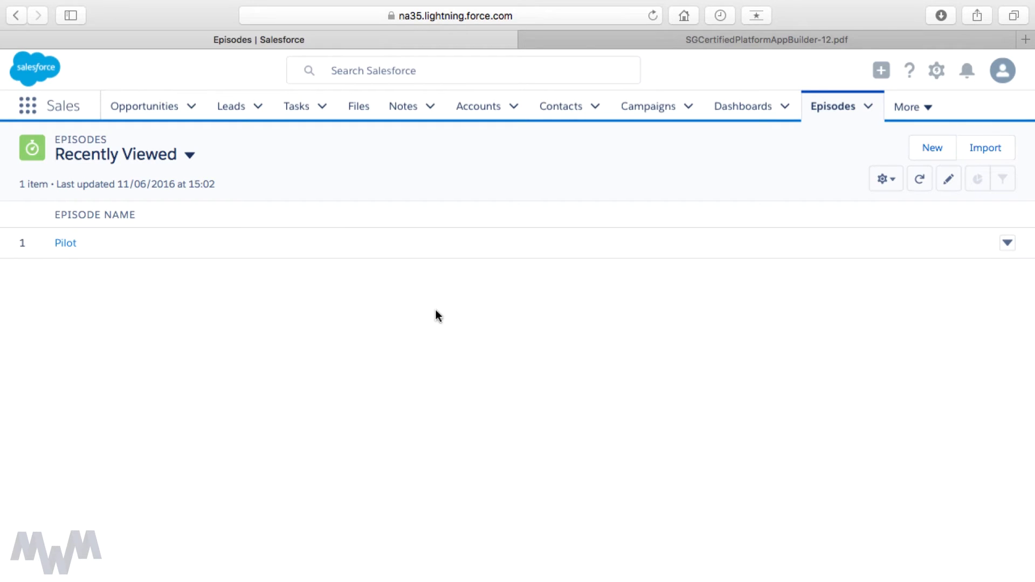
pyautogui.click(929, 152)
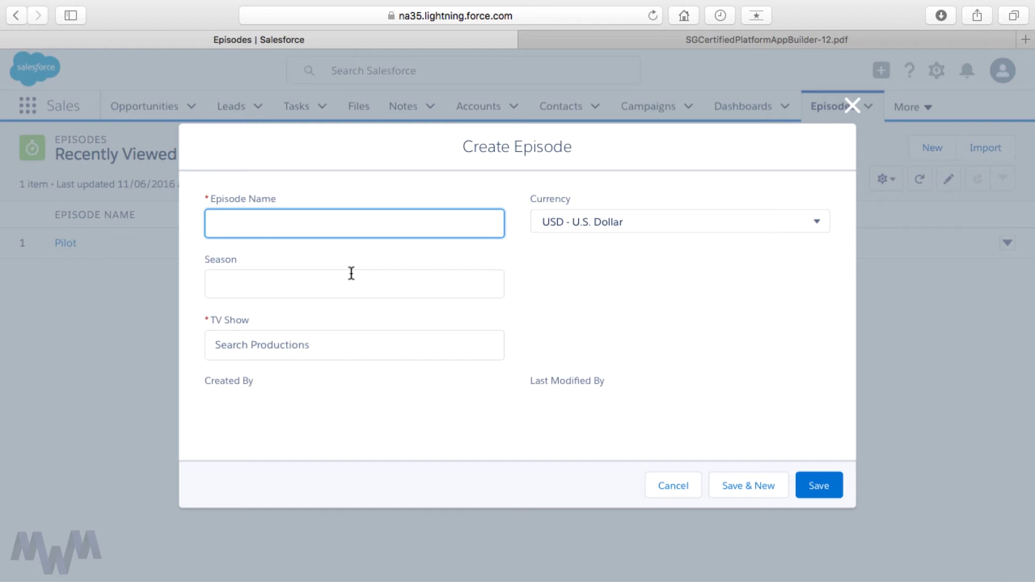
pyautogui.write('Sam Meets Diane')
pyautogui.press('Tab')
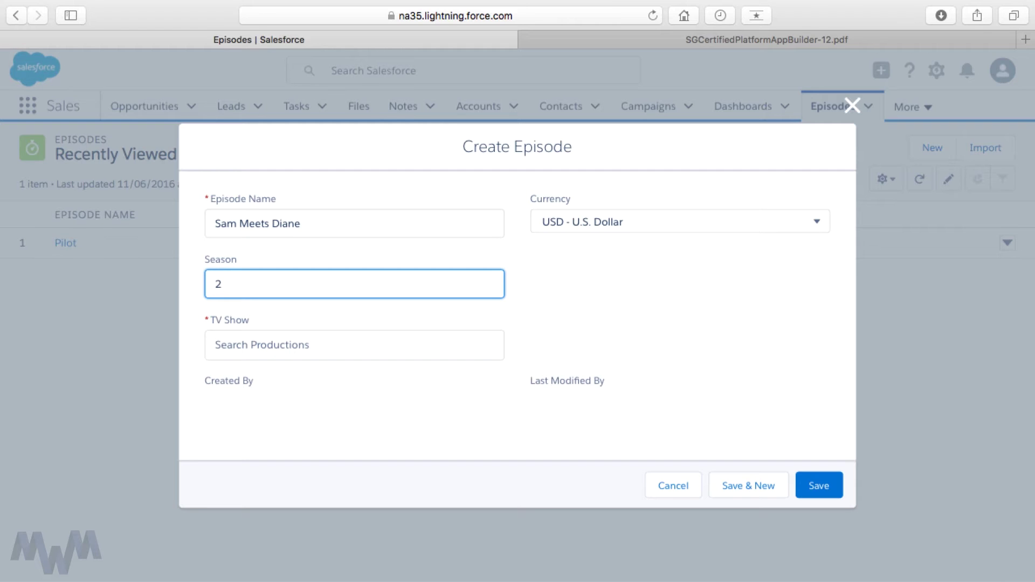
pyautogui.press('Tab')
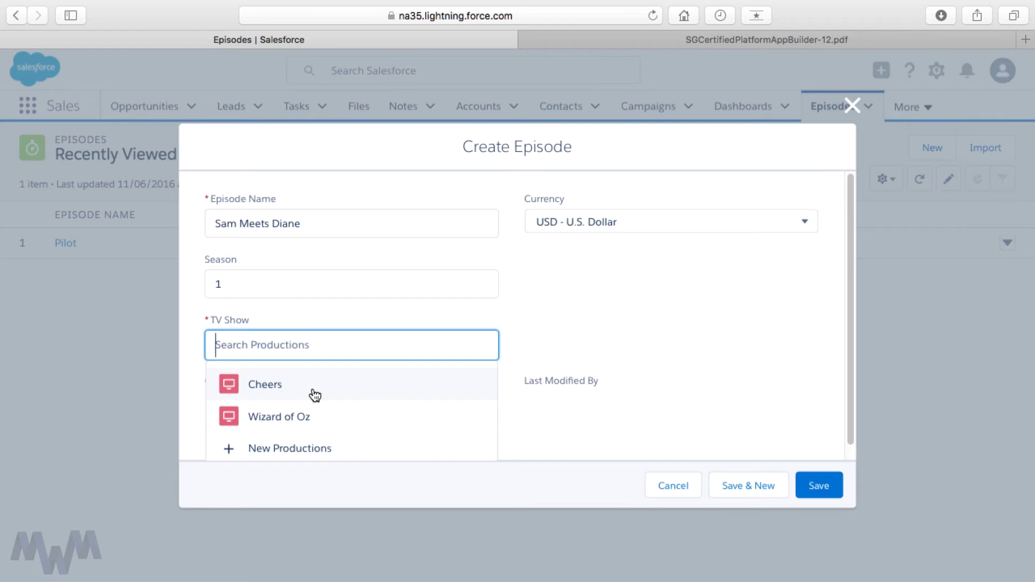
pyautogui.click(295, 391)
pyautogui.click(815, 491)
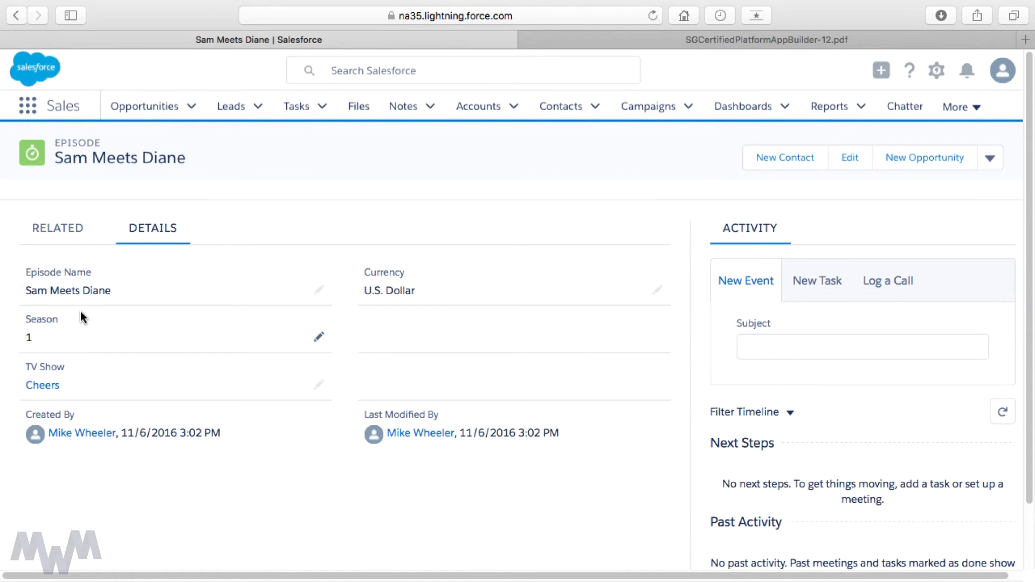
# Return to the Cheers production from the Sam Meets Diane episode and recheck its Number of Episodes field.
pyautogui.click(47, 386)
pyautogui.scroll(-3, 183, 363)
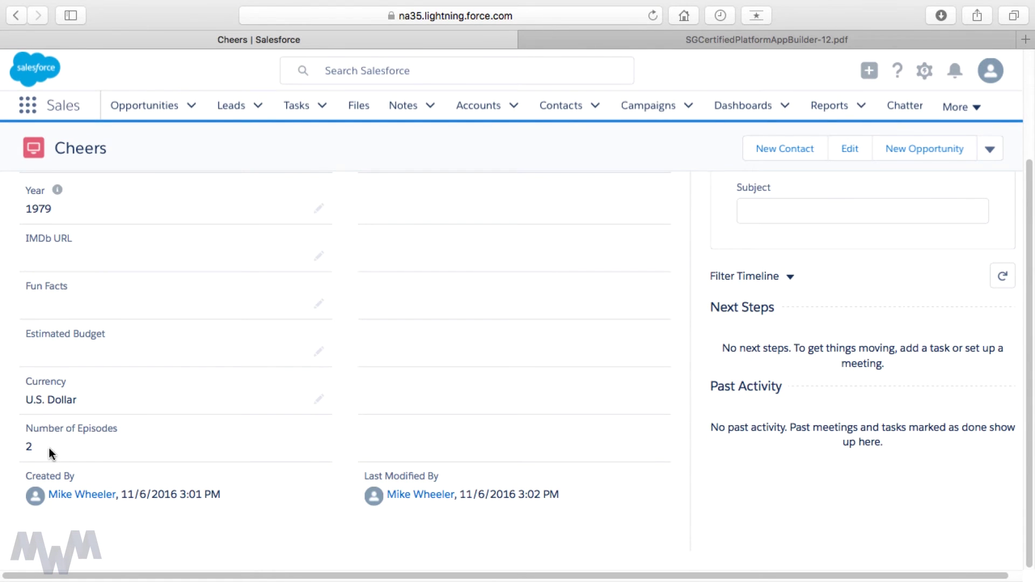
# Review answer D of question 4 in the exam guide PDF and view the Episodes list in Salesforce.
pyautogui.click(680, 41)
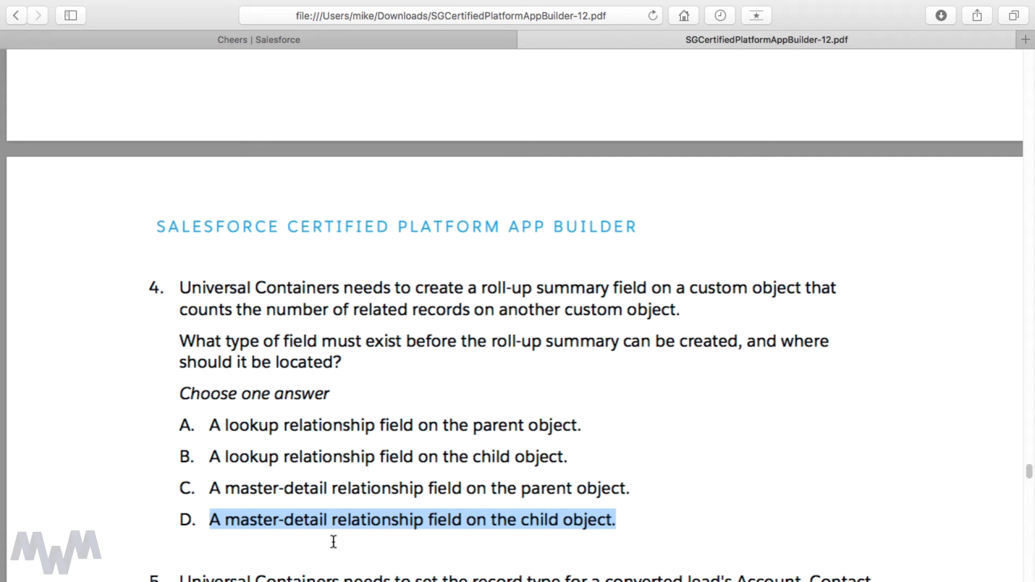
pyautogui.click(335, 40)
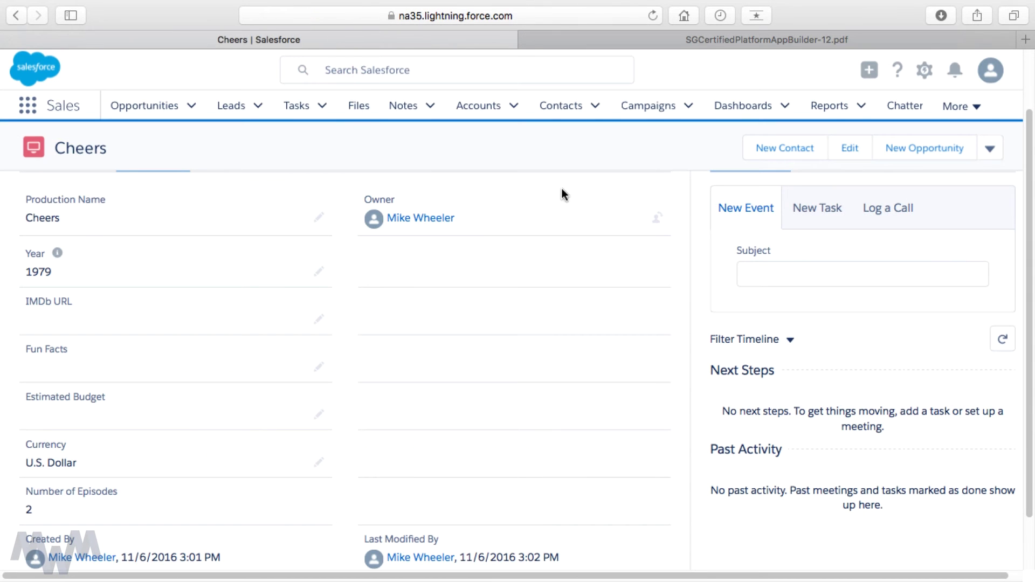
pyautogui.click(970, 108)
pyautogui.click(888, 358)
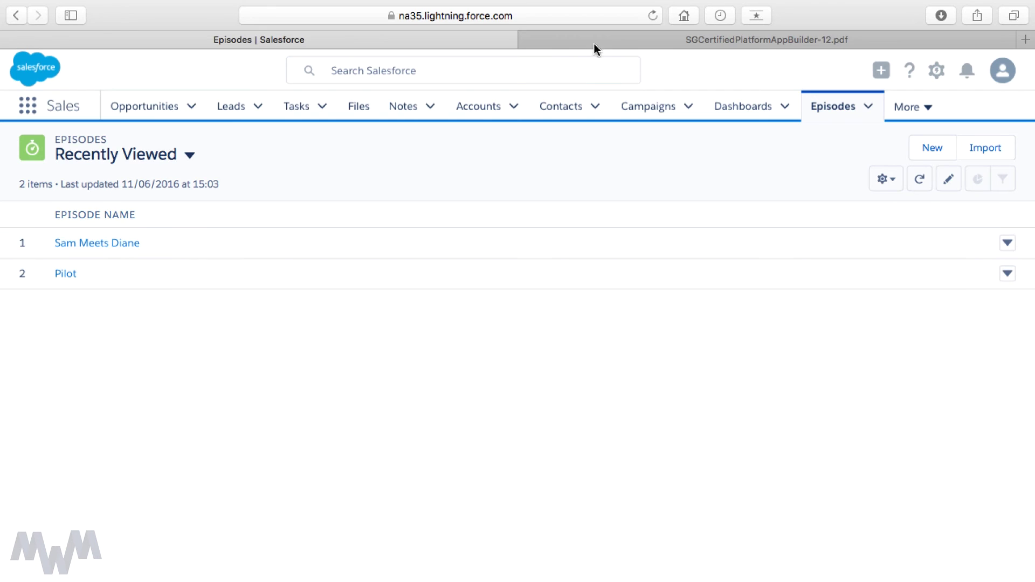
# In the exam guide PDF, reread question 4, highlighting its scenario and the sentence asking which field must exist and where.
pyautogui.click(623, 39)
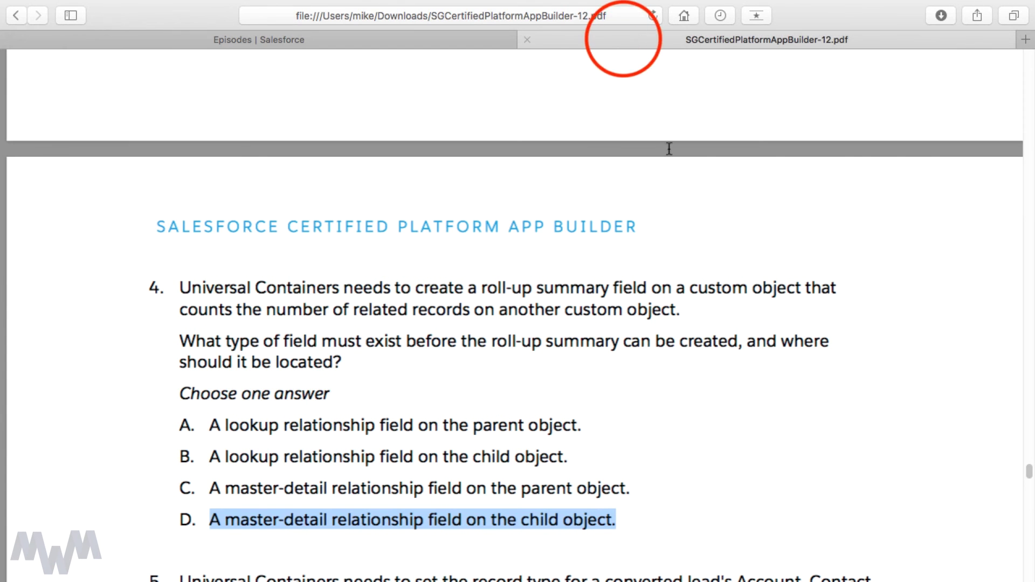
pyautogui.click(678, 418)
pyautogui.scroll(-2, 678, 419)
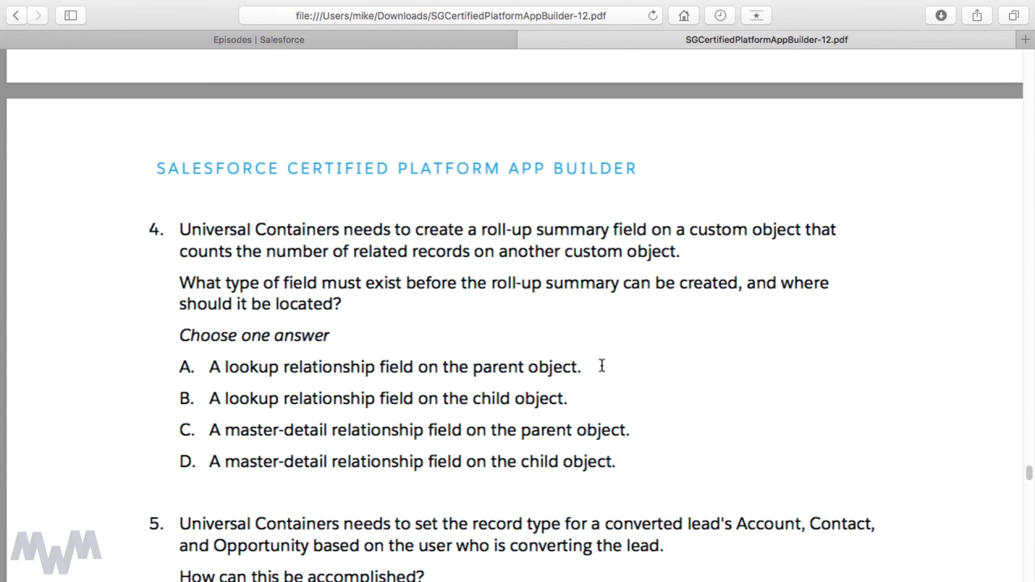
pyautogui.moveTo(357, 306); pyautogui.dragTo(694, 255)
pyautogui.click(180, 228)
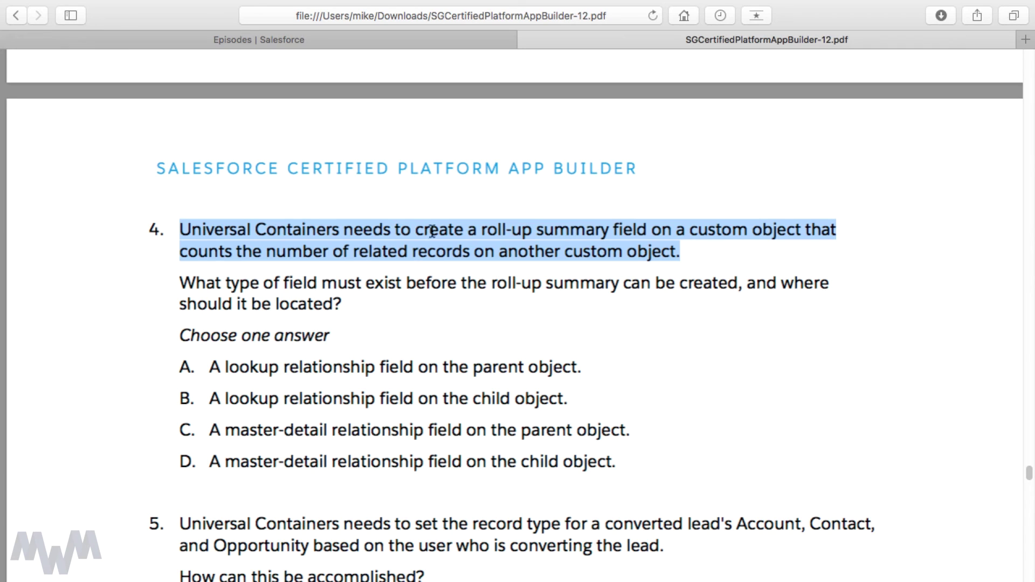
pyautogui.moveTo(343, 304); pyautogui.dragTo(180, 283)
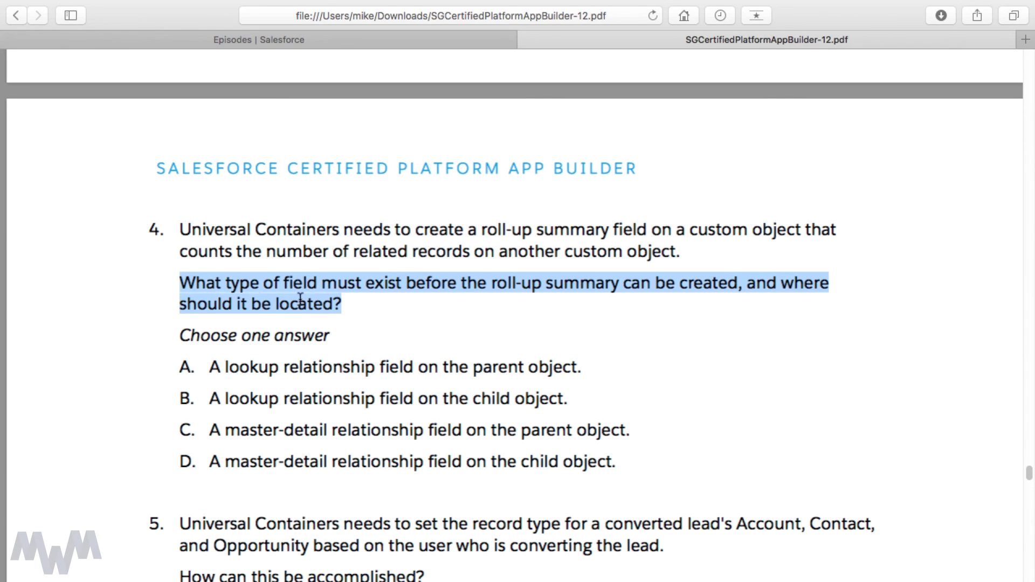